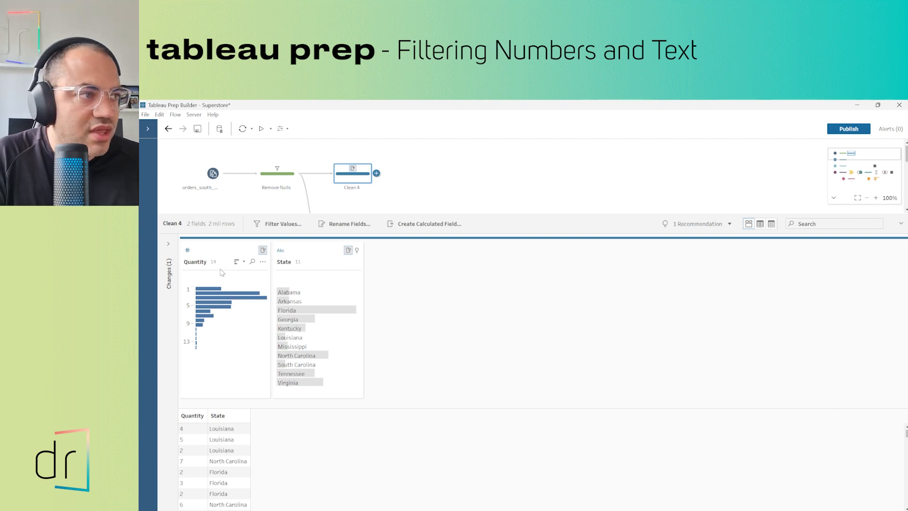
- Filter the Quantity field by selected values, keeping only 1, 2, 3 and 4
click(263, 263)
mouse_move(271, 275)
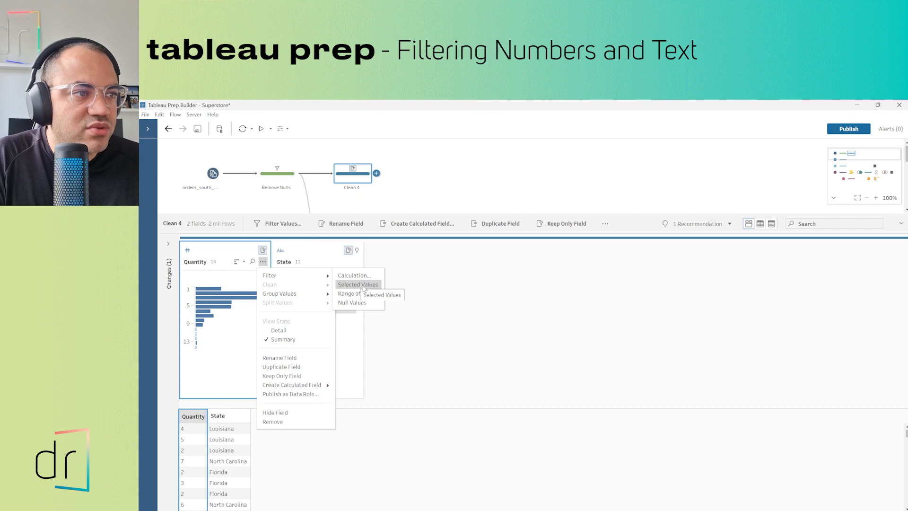
click(362, 285)
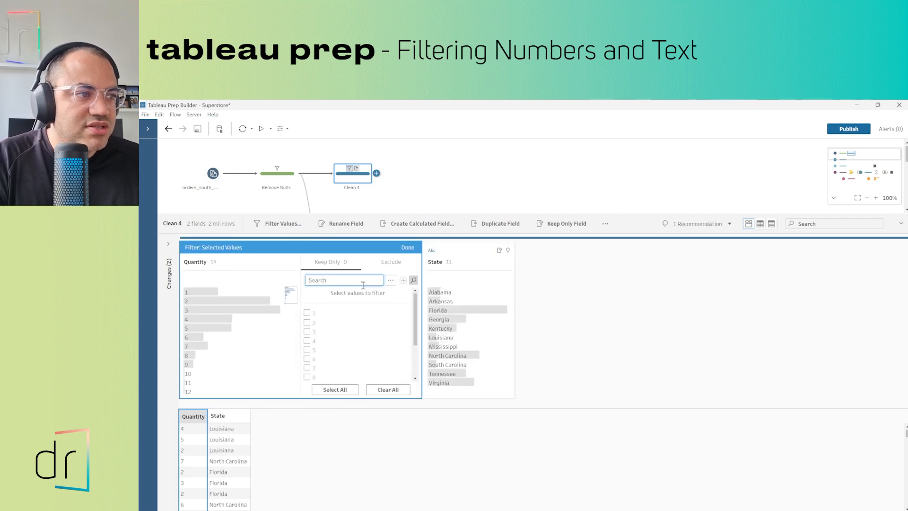
click(307, 313)
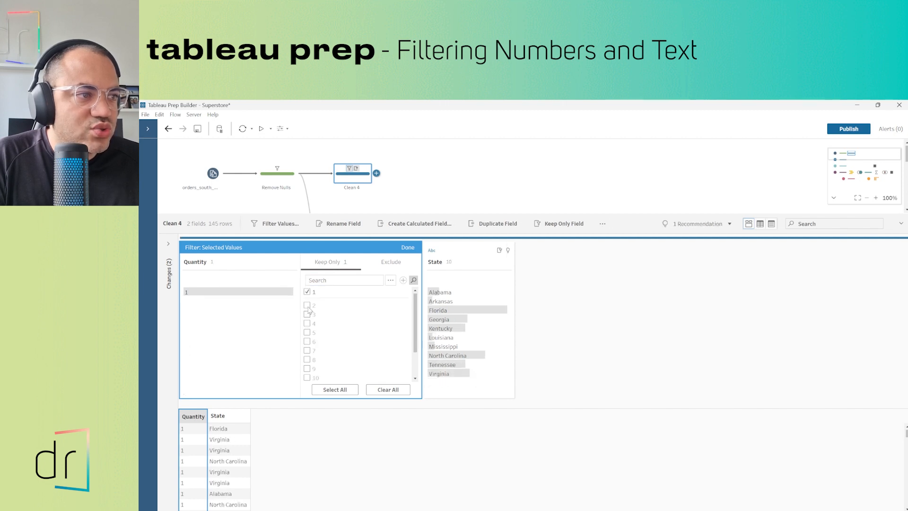
click(307, 306)
click(308, 314)
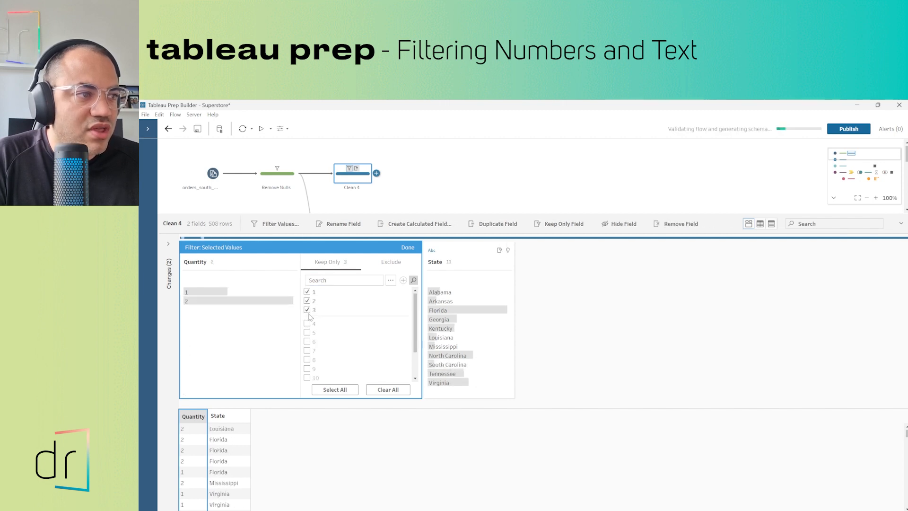
click(308, 323)
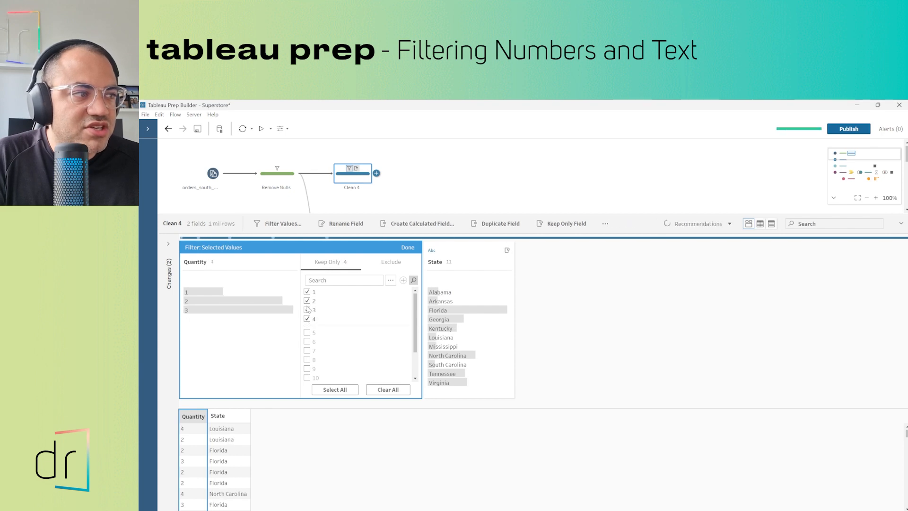
scroll(317, 331, down, 2)
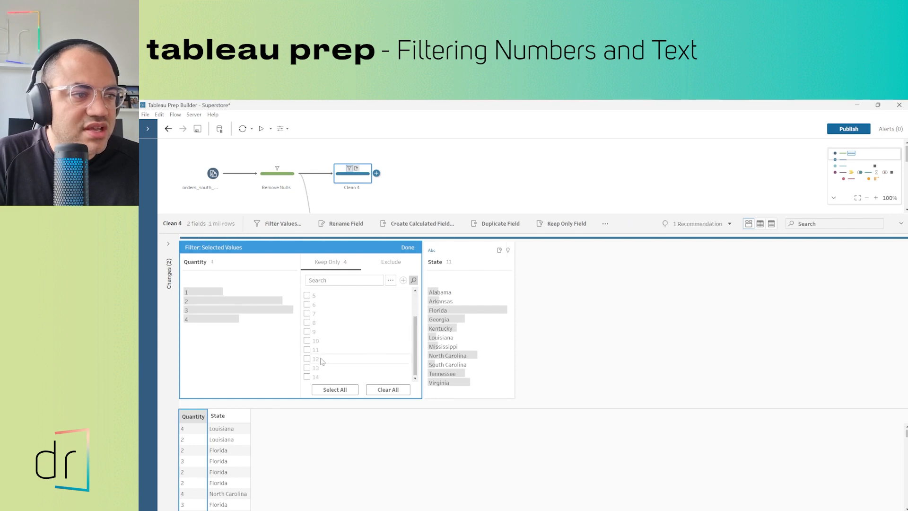
scroll(325, 339, up, 2)
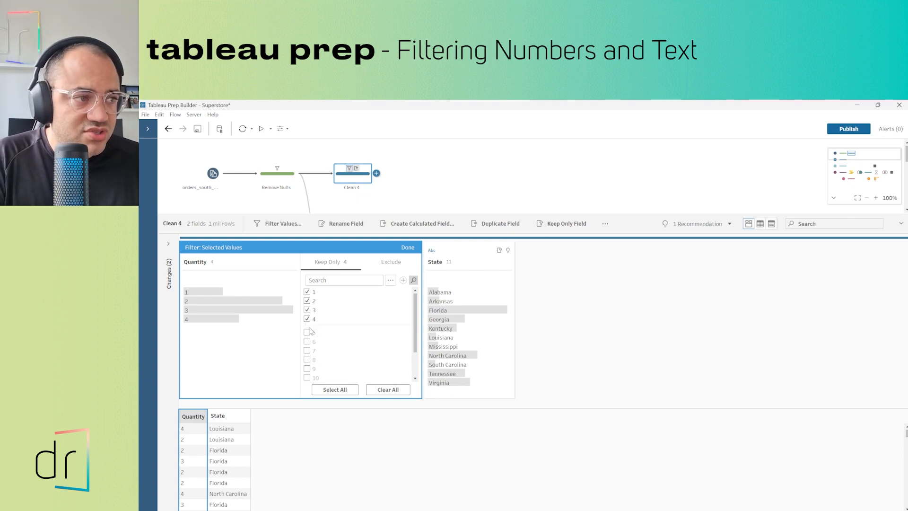
click(408, 247)
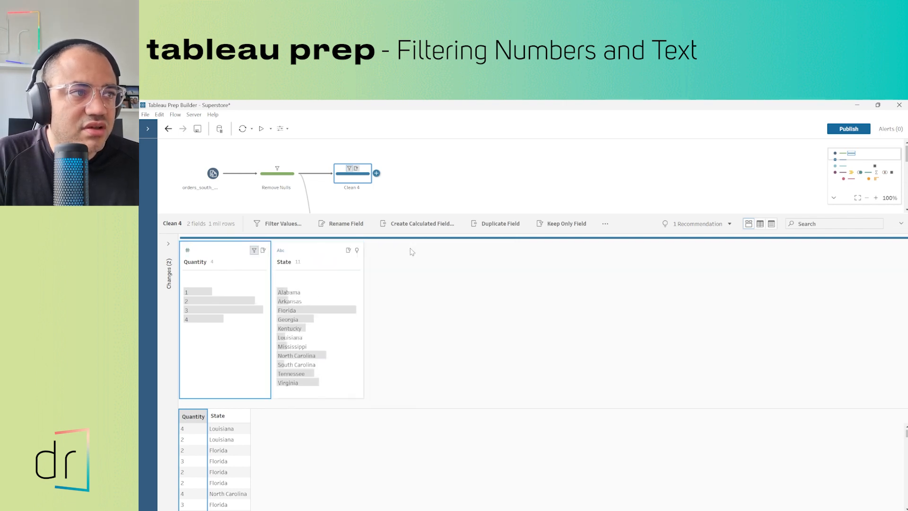
- Expand the list of changes and review the settings of the selected-values filter on Quantity
click(169, 245)
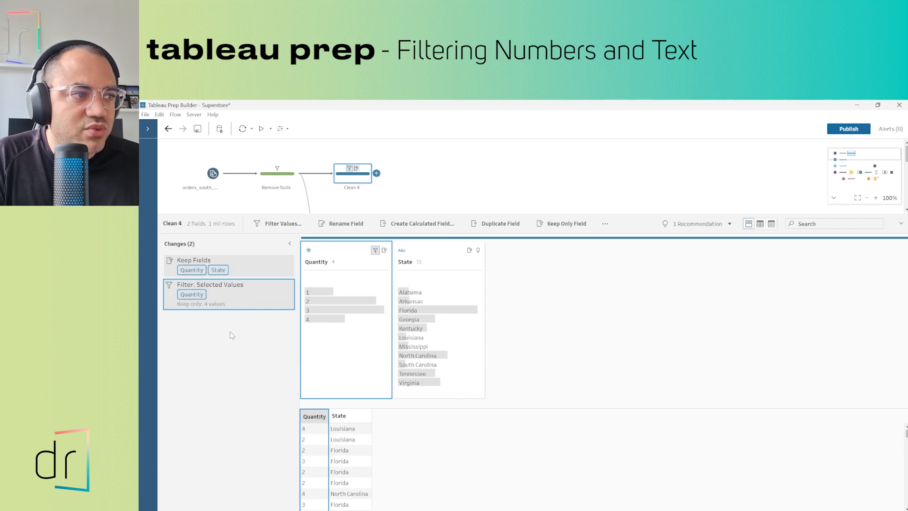
click(281, 286)
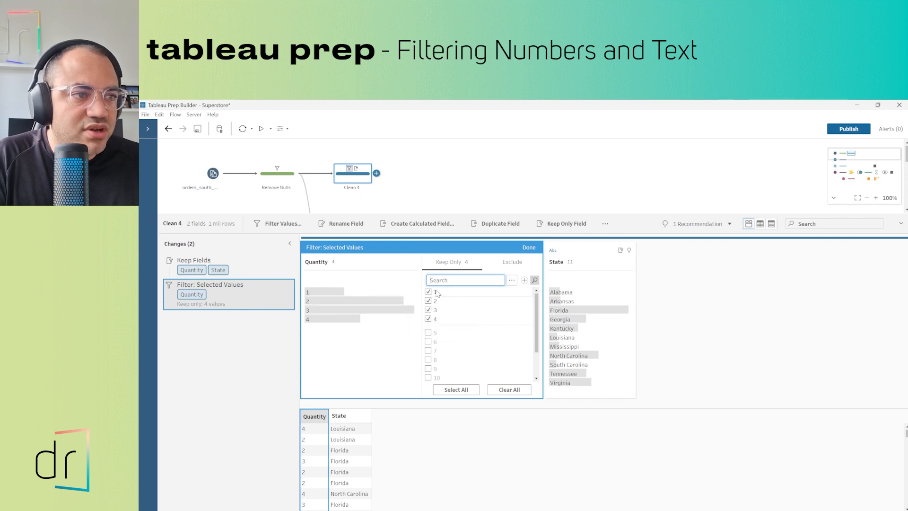
click(529, 247)
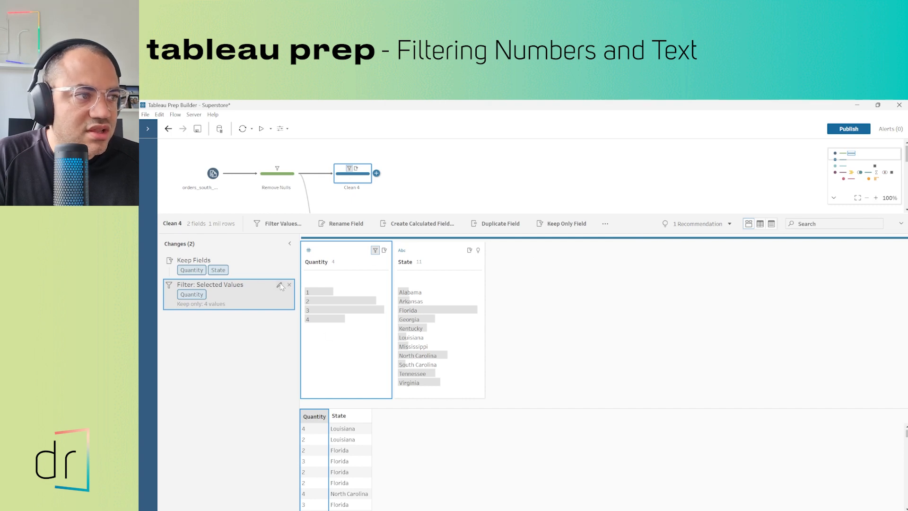
- Edit the Quantity selected-values filter to exclude the values 1 to 4, comparing it with the keep-only option
click(279, 286)
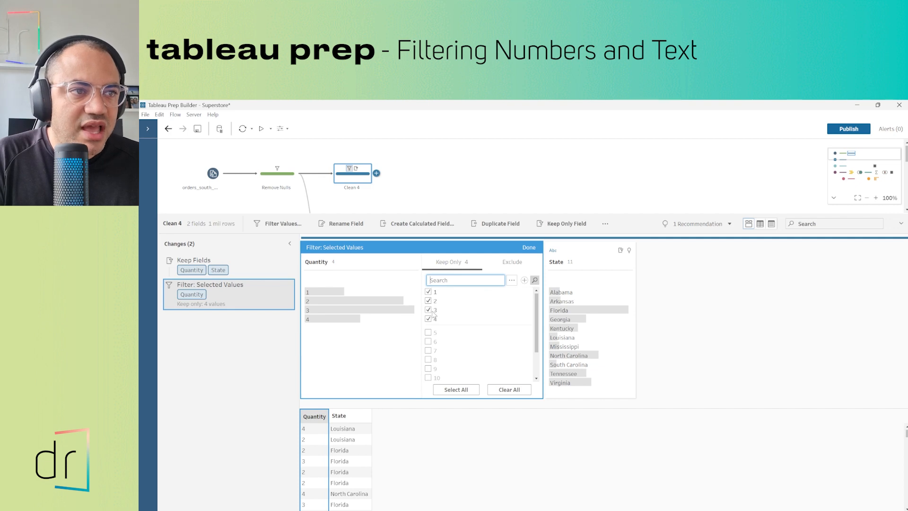
click(512, 263)
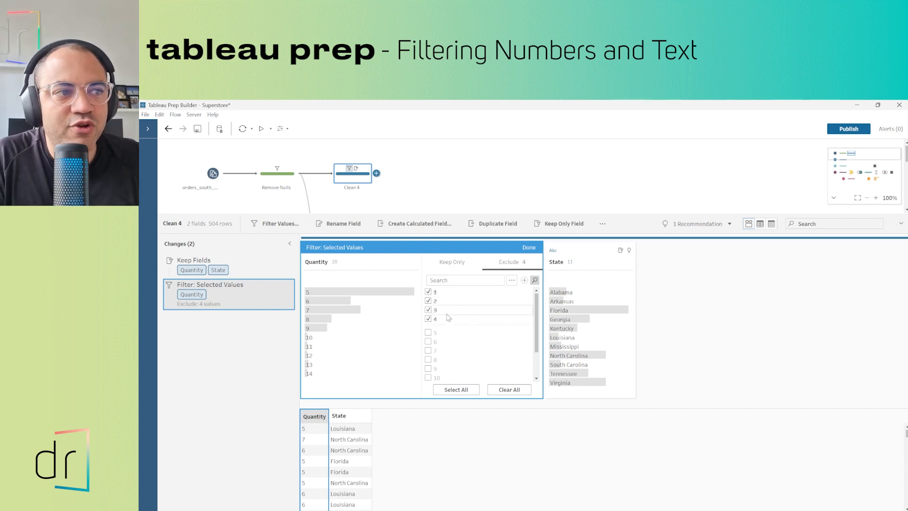
click(466, 263)
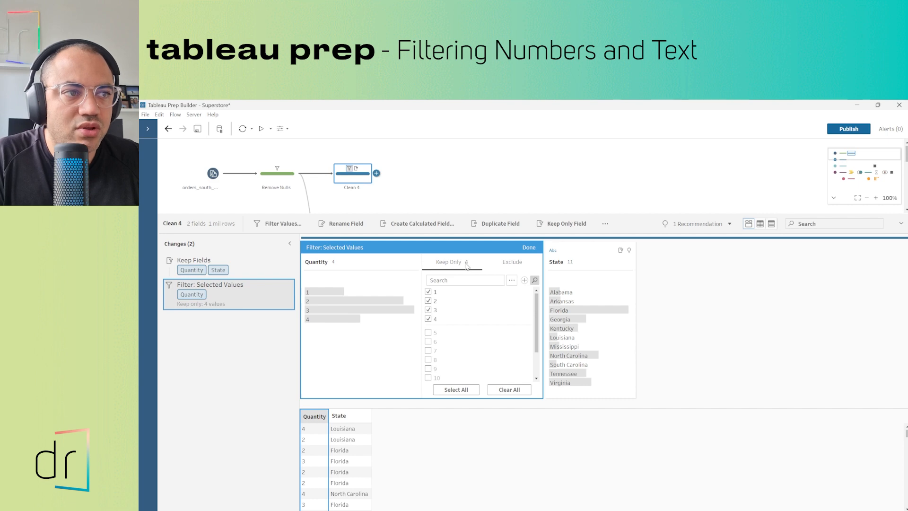
click(466, 265)
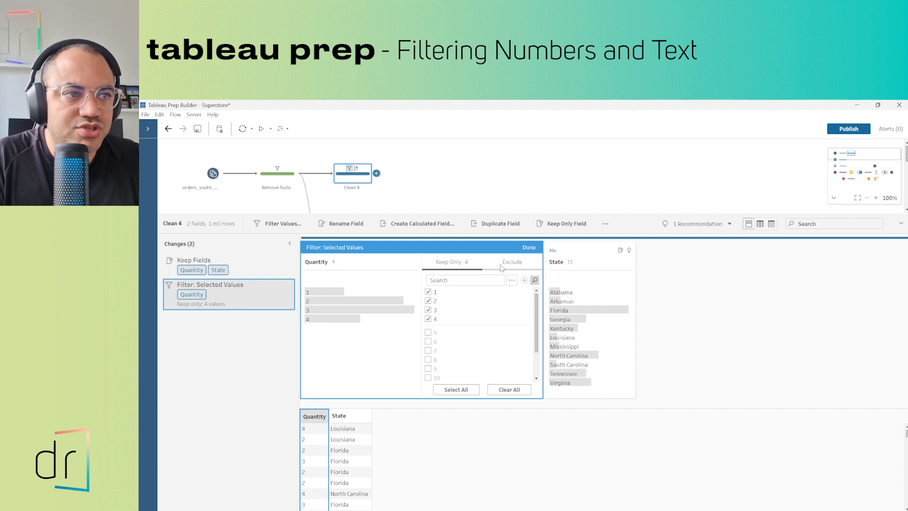
click(463, 265)
click(511, 265)
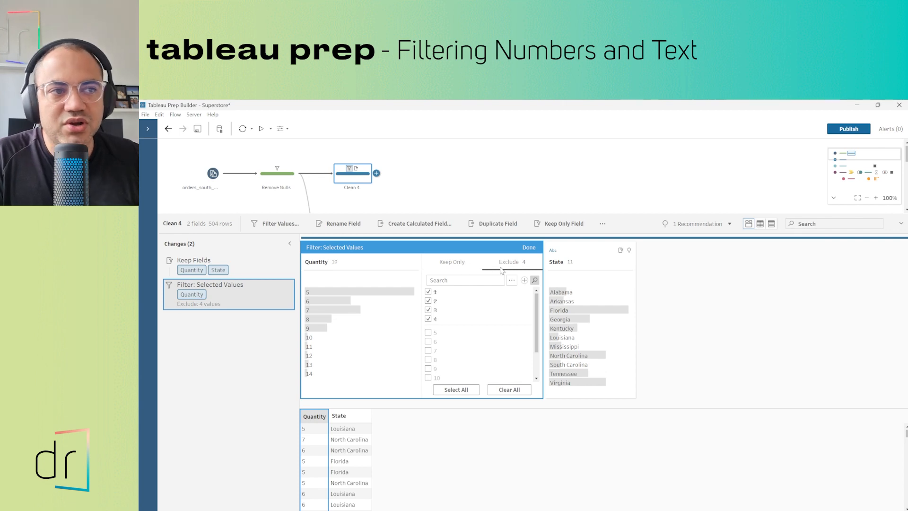
click(528, 247)
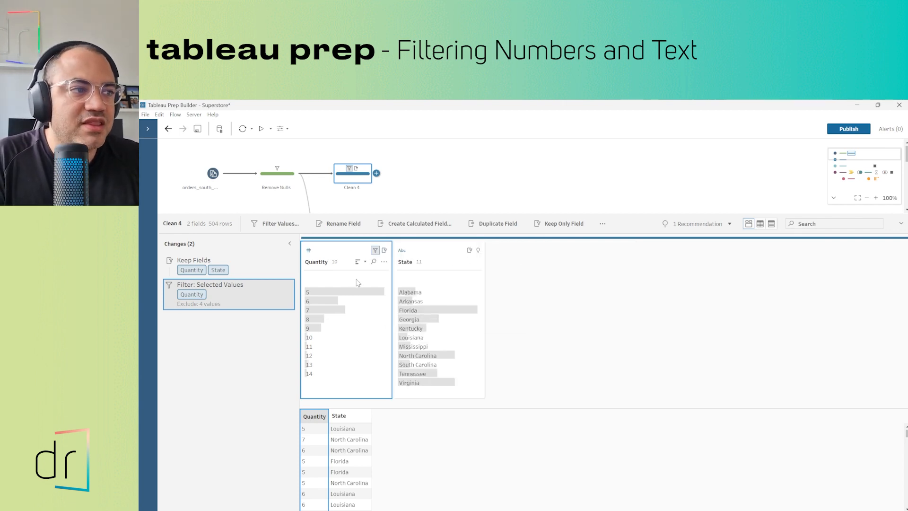
- Remove the selected-values filter on Quantity from the list of changes
scroll(332, 450, down, 3)
scroll(332, 449, down, 4)
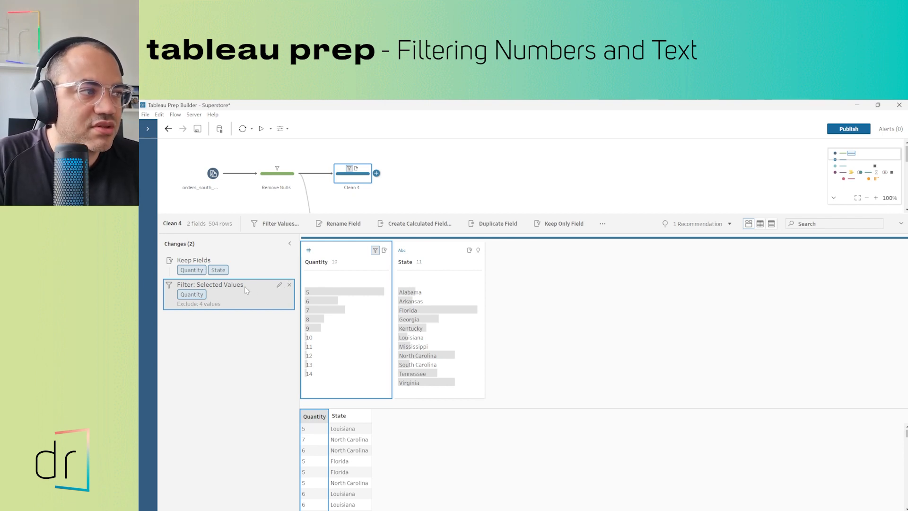
click(289, 286)
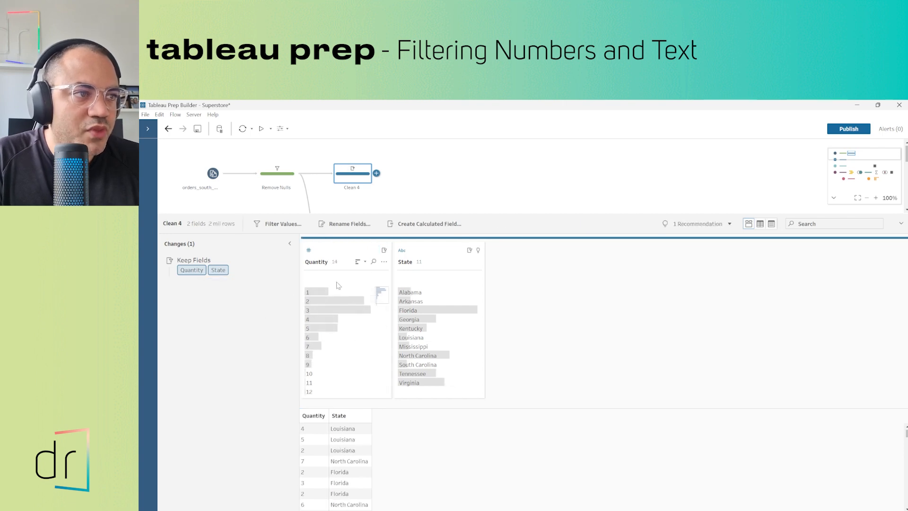
- Add a range-of-values filter to the Quantity field that includes only values from 5 to 10
click(383, 262)
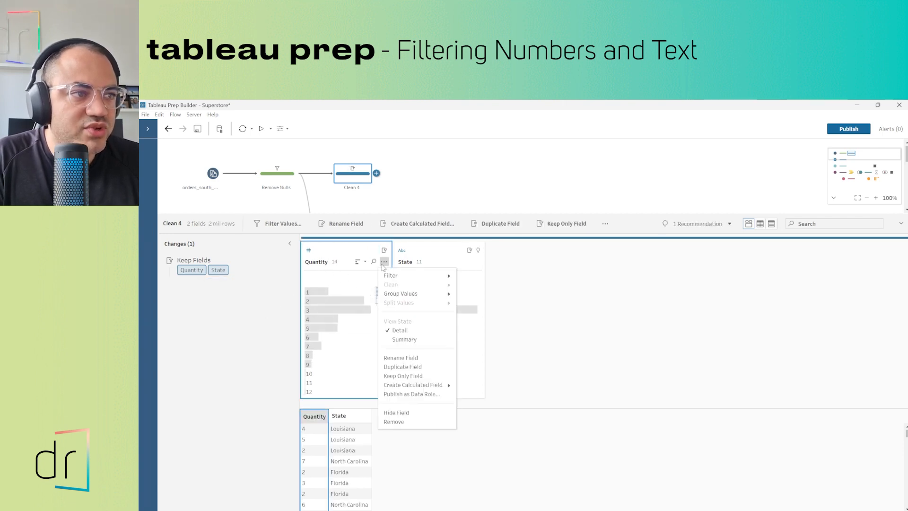
mouse_move(393, 275)
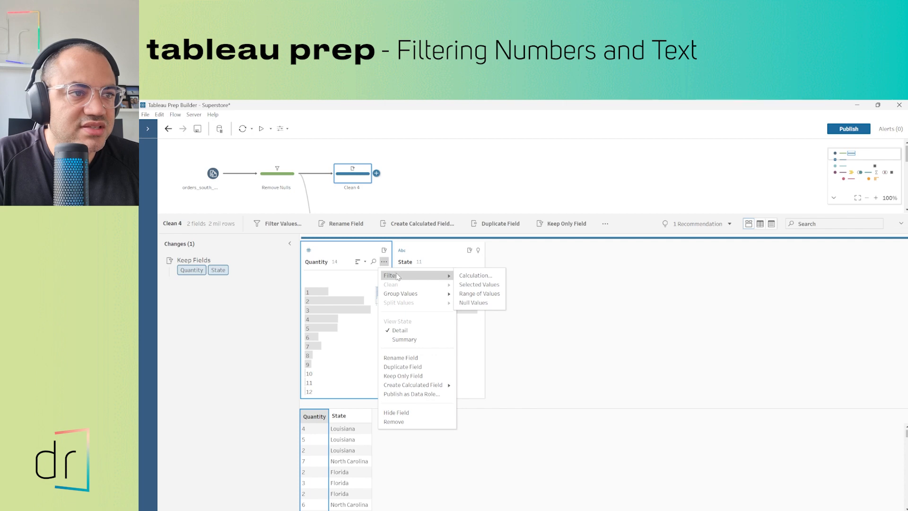
click(479, 294)
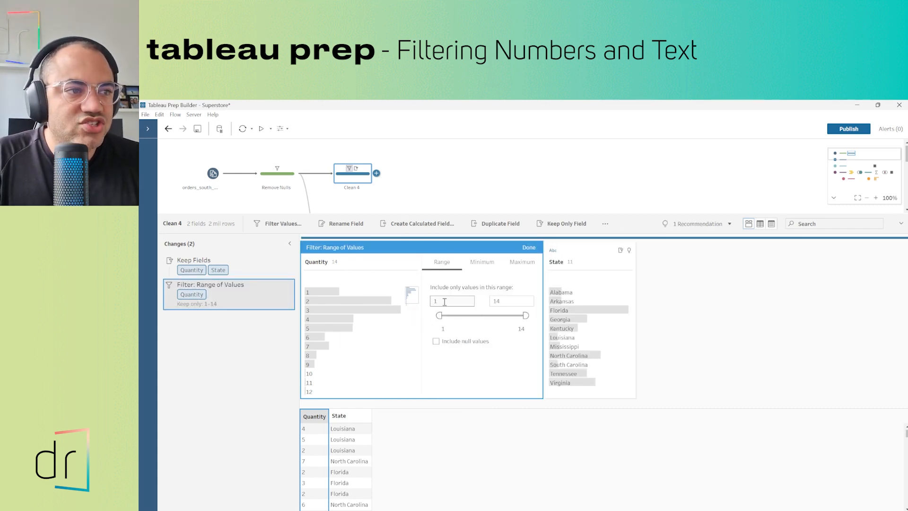
click(444, 302)
click(496, 302)
key(shift+Tab)
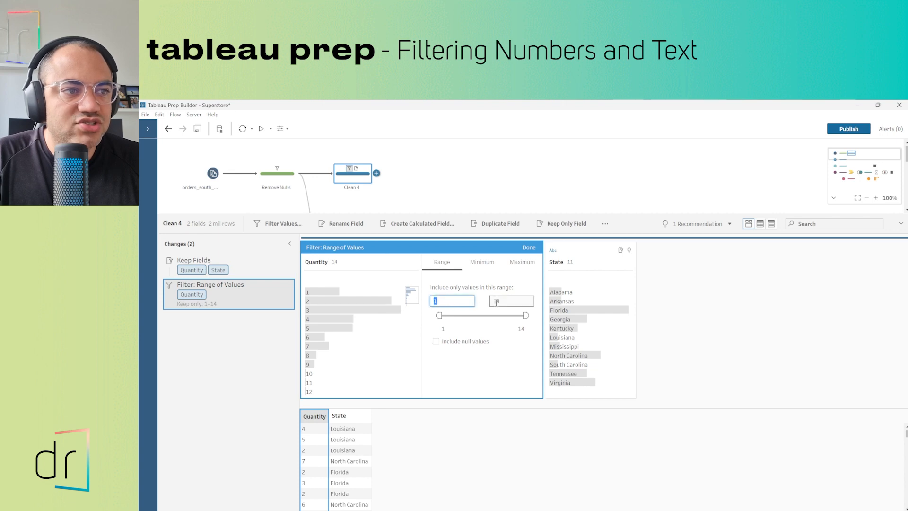
click(496, 302)
key(shift+Tab)
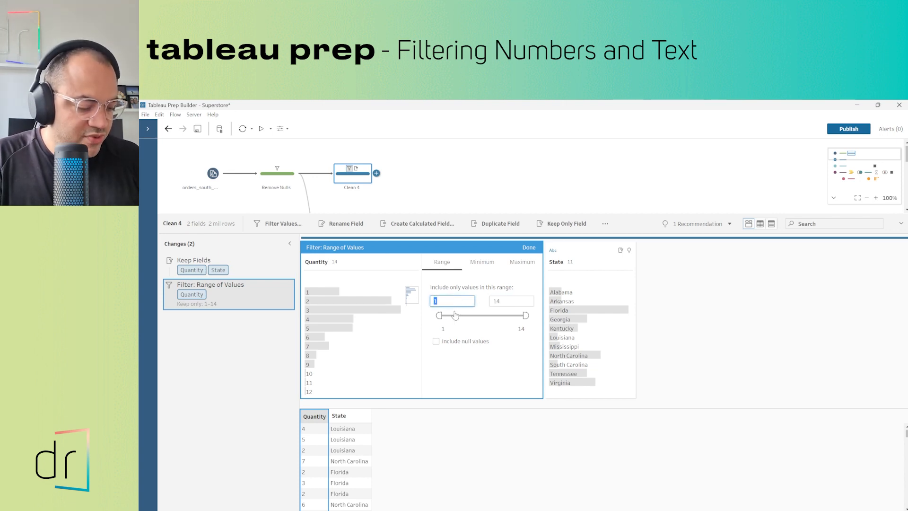
text(5)
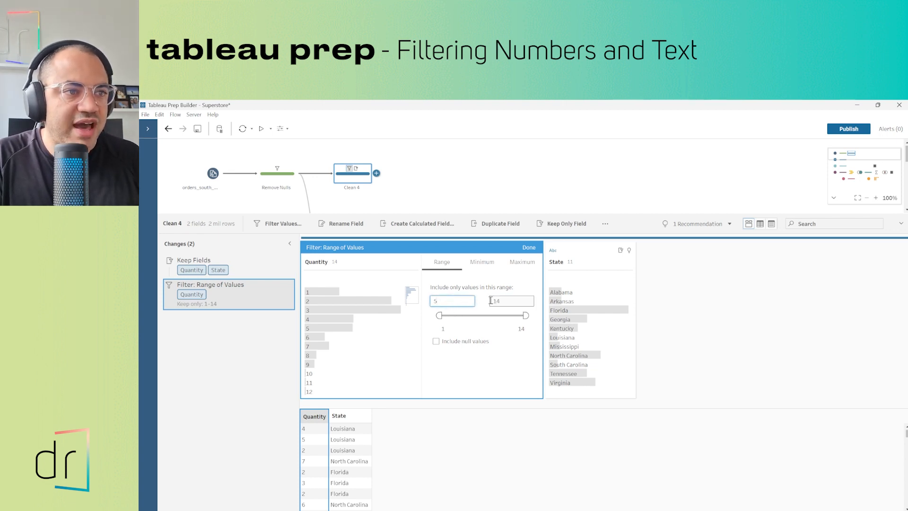
click(496, 302)
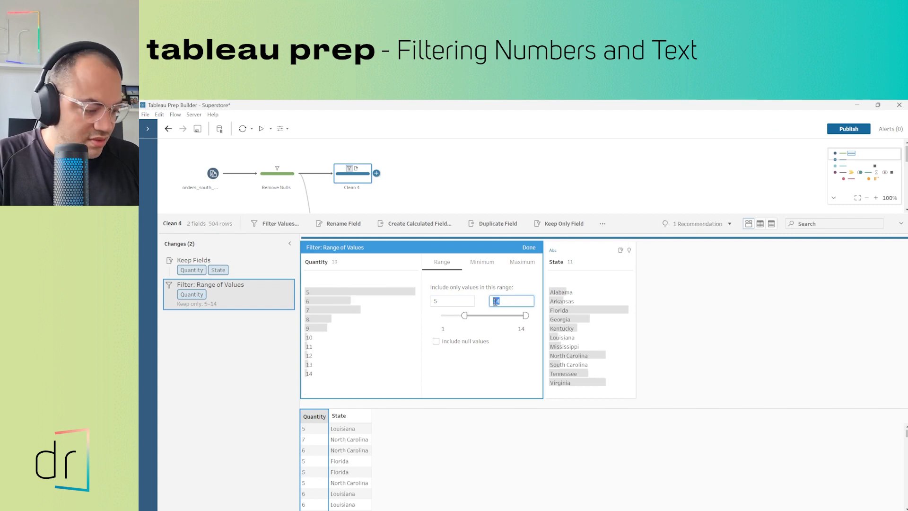
text(10)
click(503, 358)
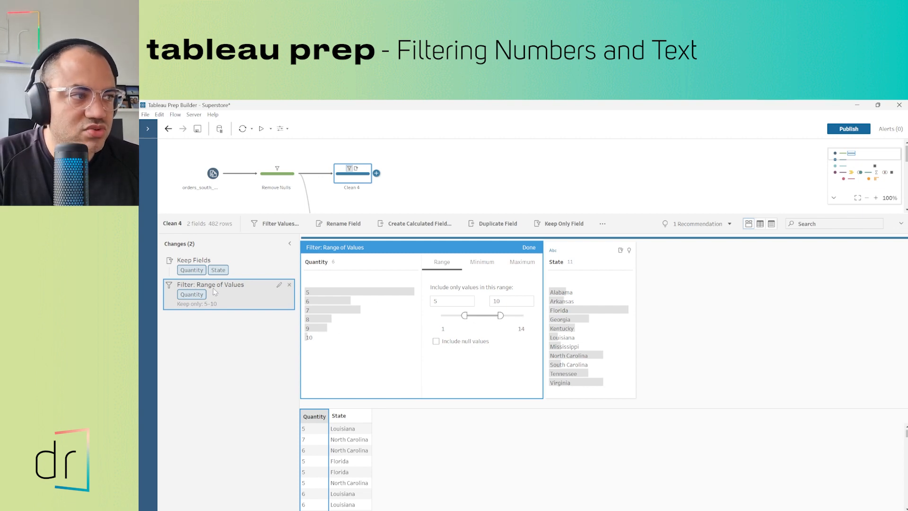
click(529, 248)
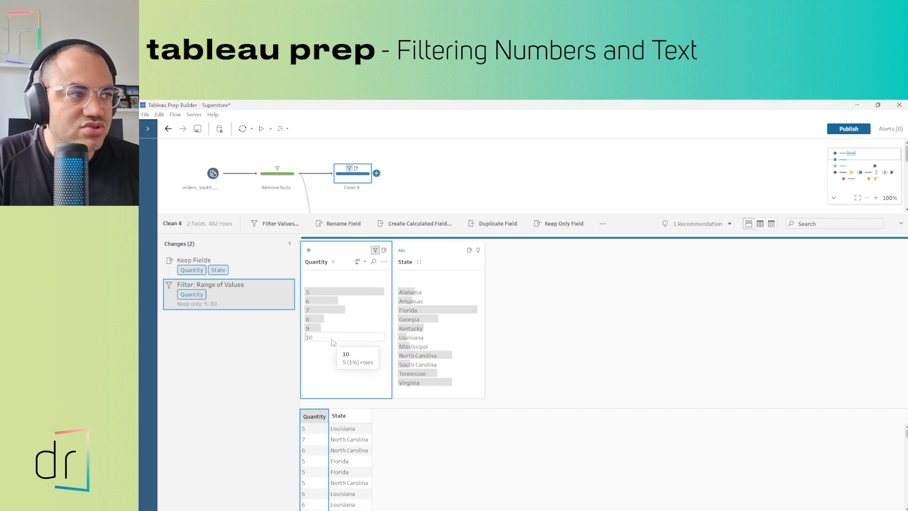
- Reopen the Quantity range filter for editing and compare its minimum-only and maximum-only options, ending on the minimum
mouse_move(220, 283)
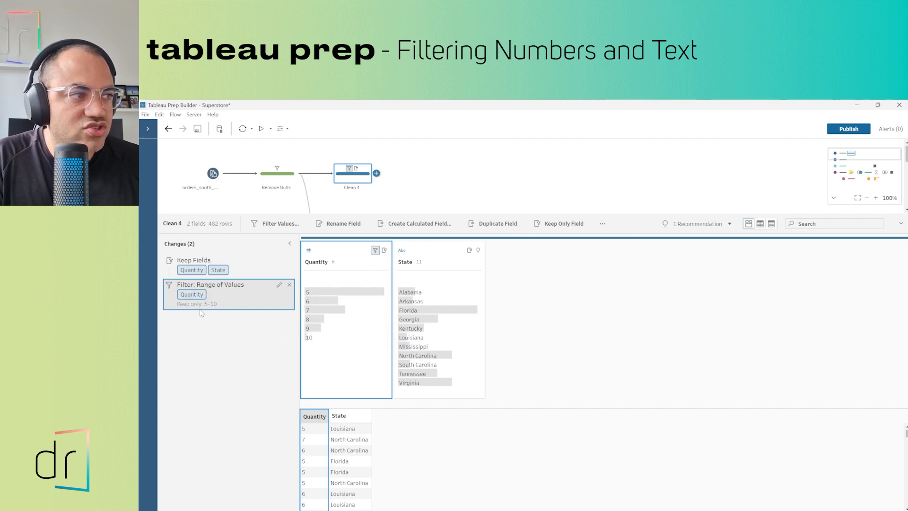
click(279, 285)
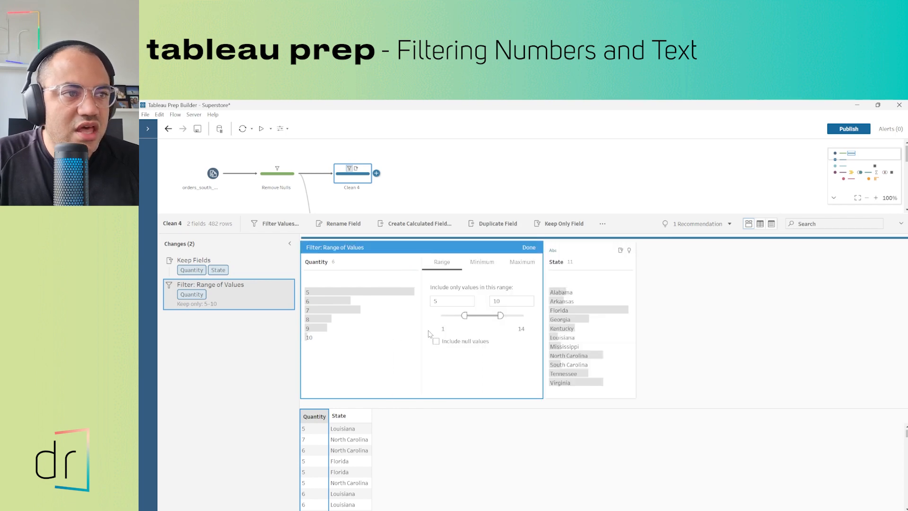
mouse_move(401, 317)
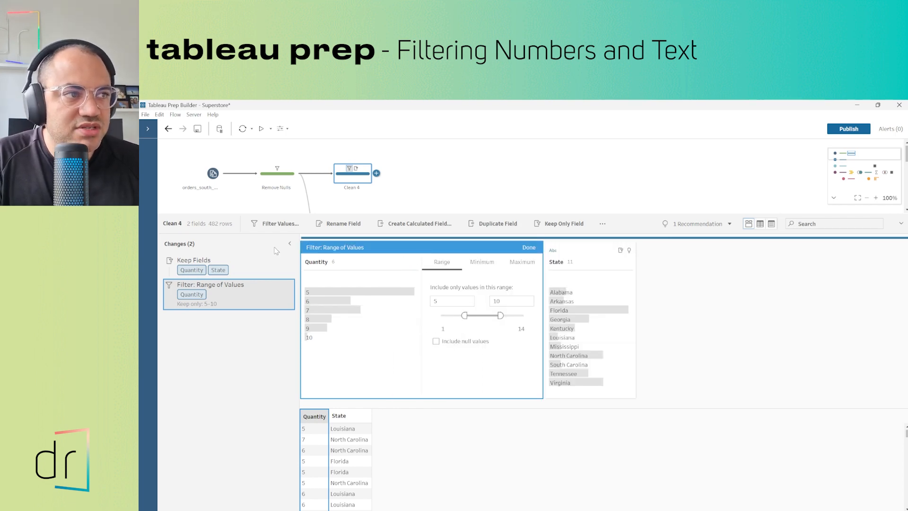
click(489, 267)
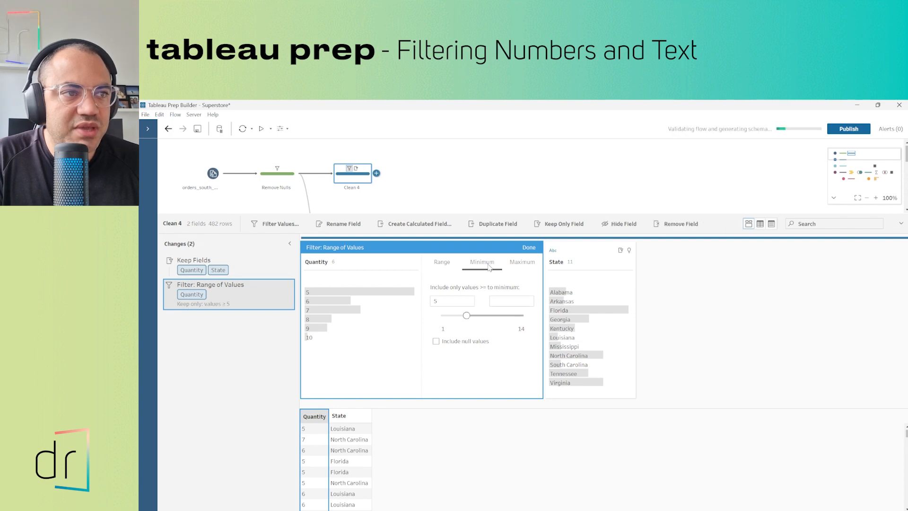
click(519, 265)
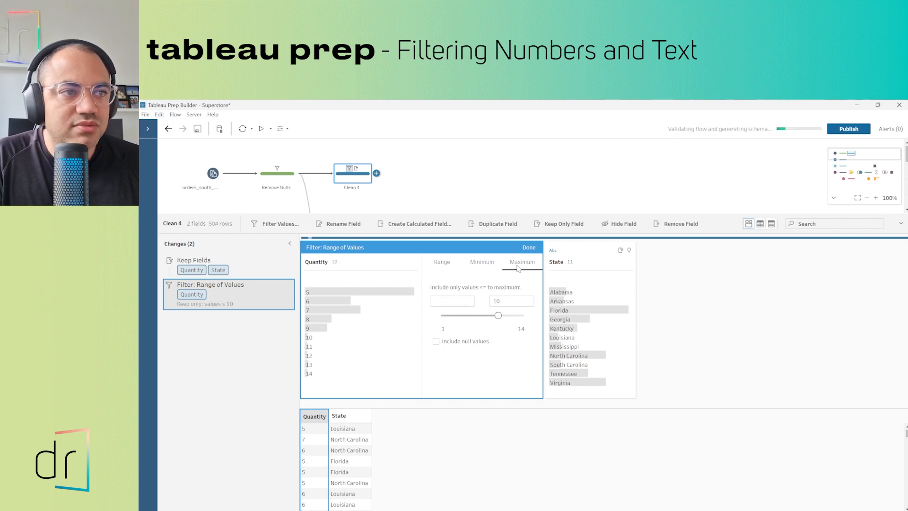
click(489, 265)
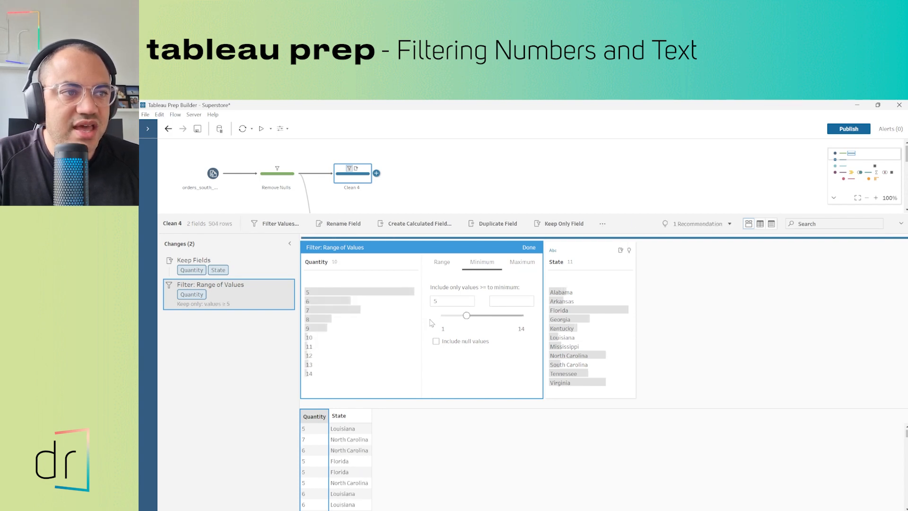
- Set the Quantity filter's minimum to 10 and include null values
click(456, 298)
drag(454, 300, 426, 306)
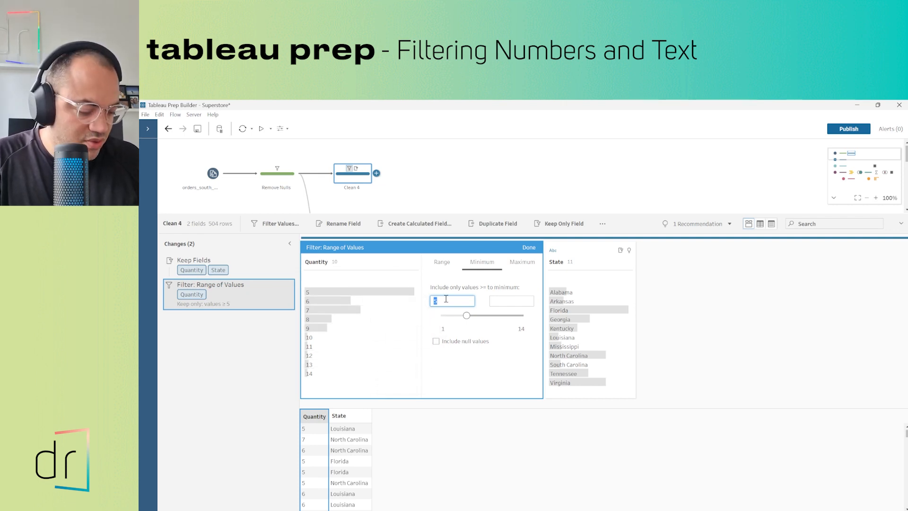
text(10)
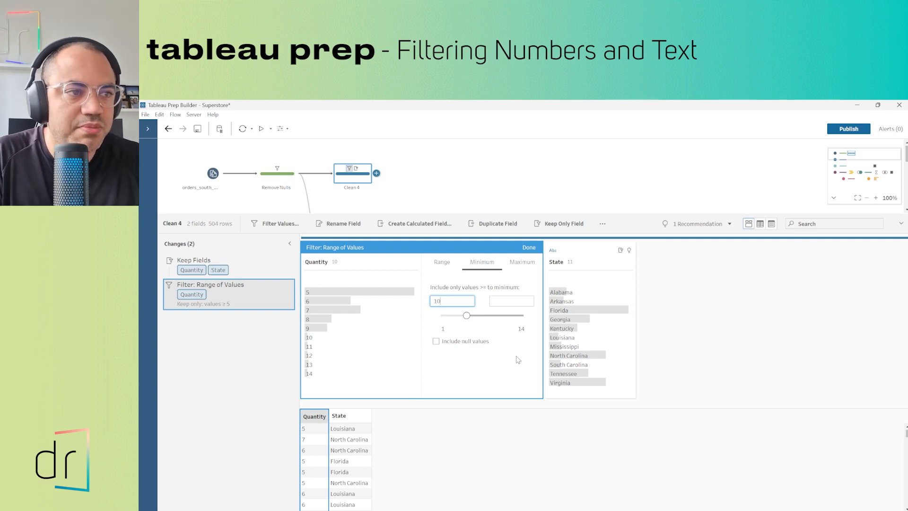
click(511, 344)
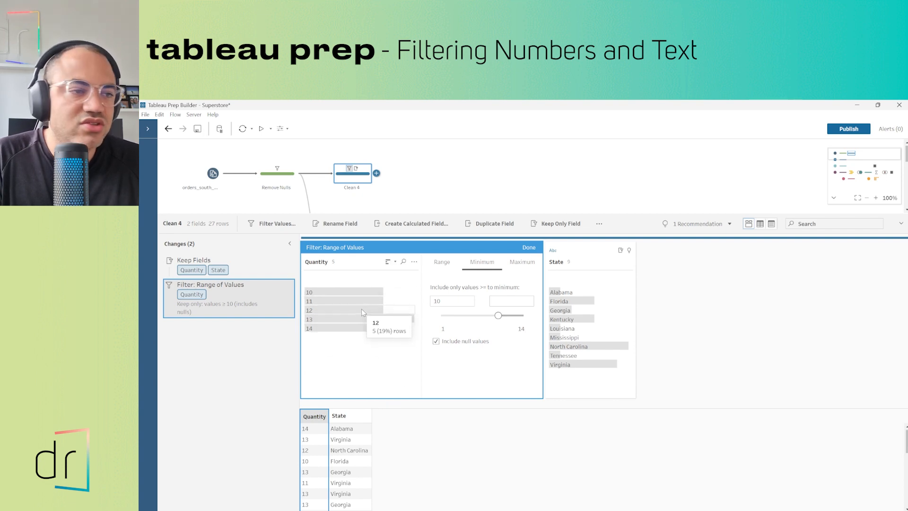
- Switch the Quantity filter to a maximum-only condition and set the maximum to 10
click(530, 266)
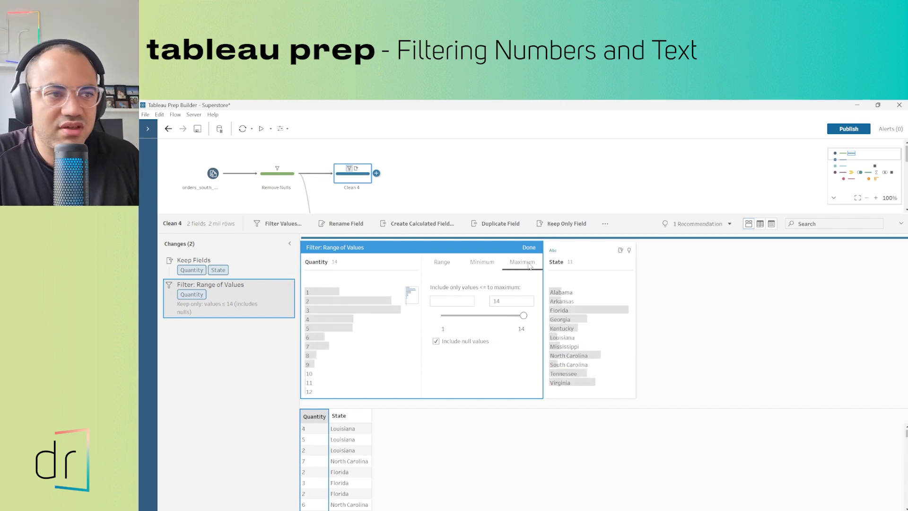
double_click(495, 302)
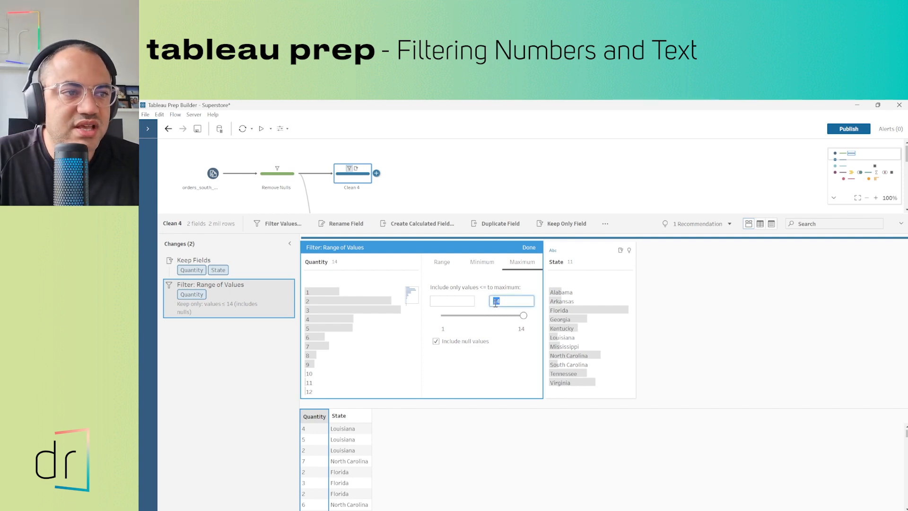
text(10)
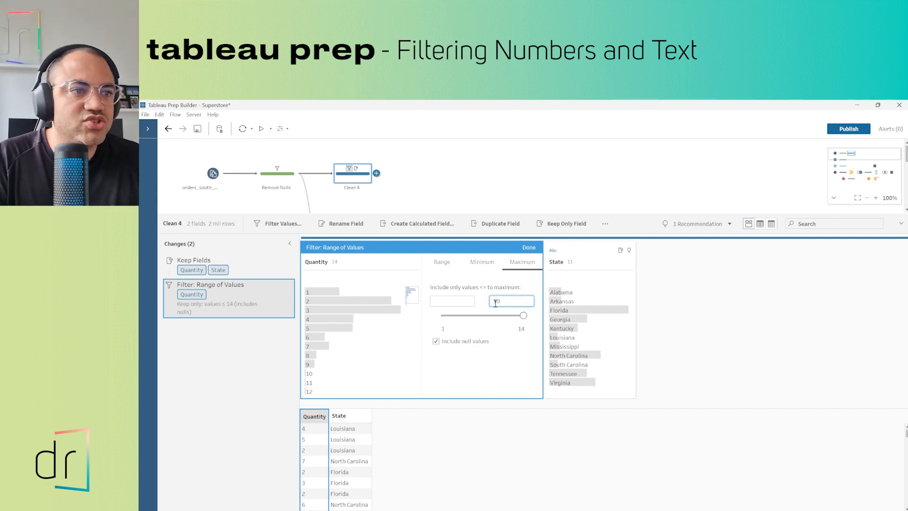
click(505, 350)
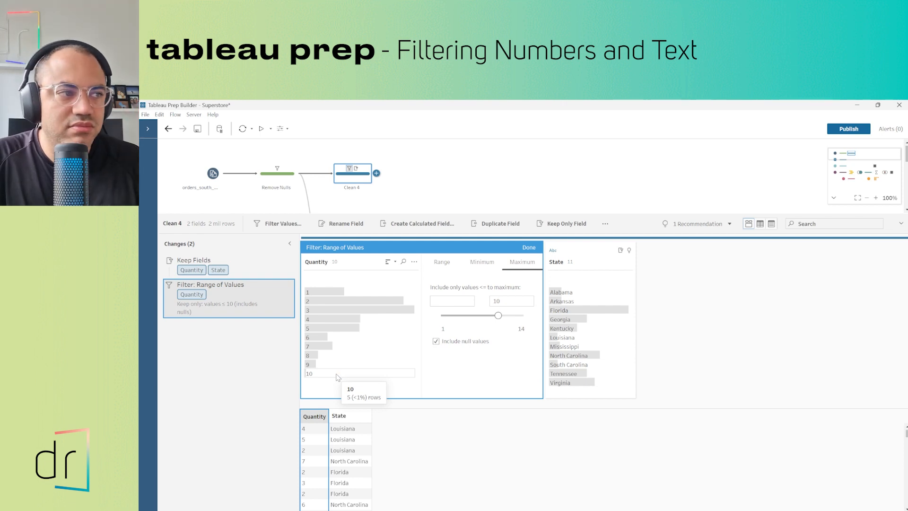
- Alternate the Quantity filter between its minimum and maximum conditions to compare which values each one keeps
click(473, 264)
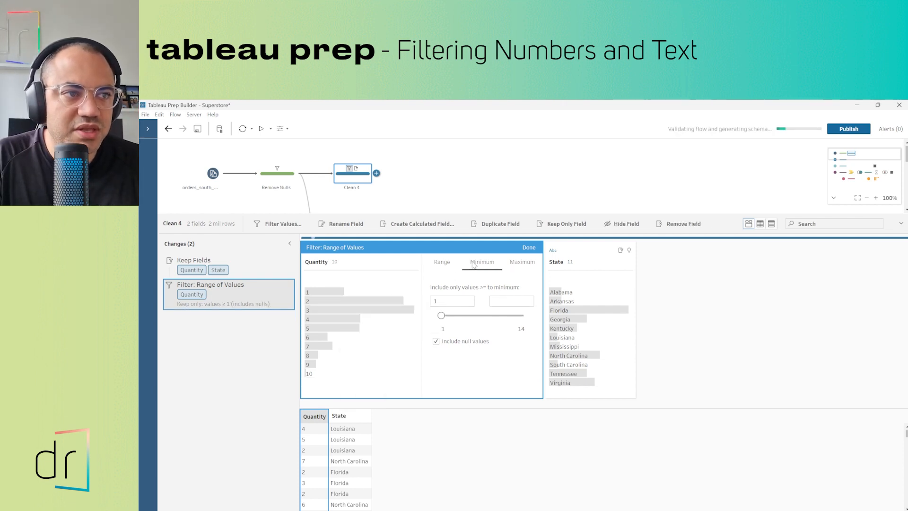
click(521, 268)
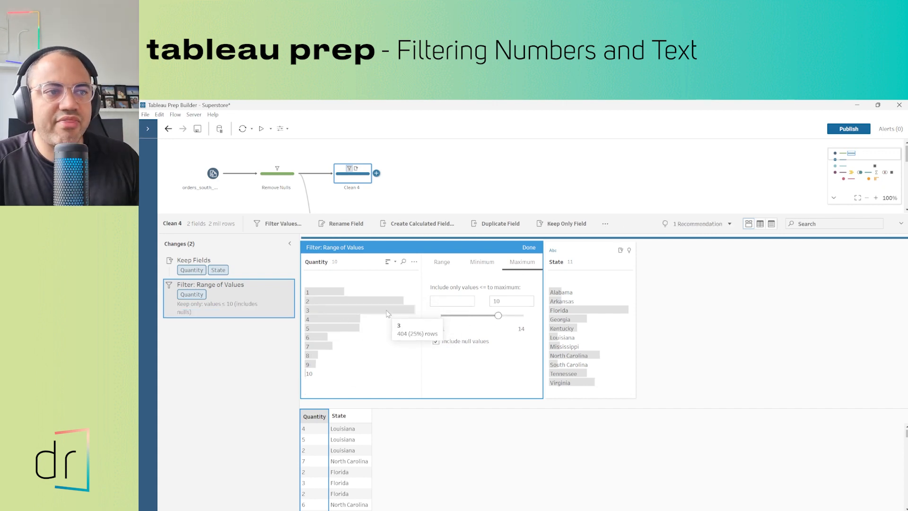
click(489, 270)
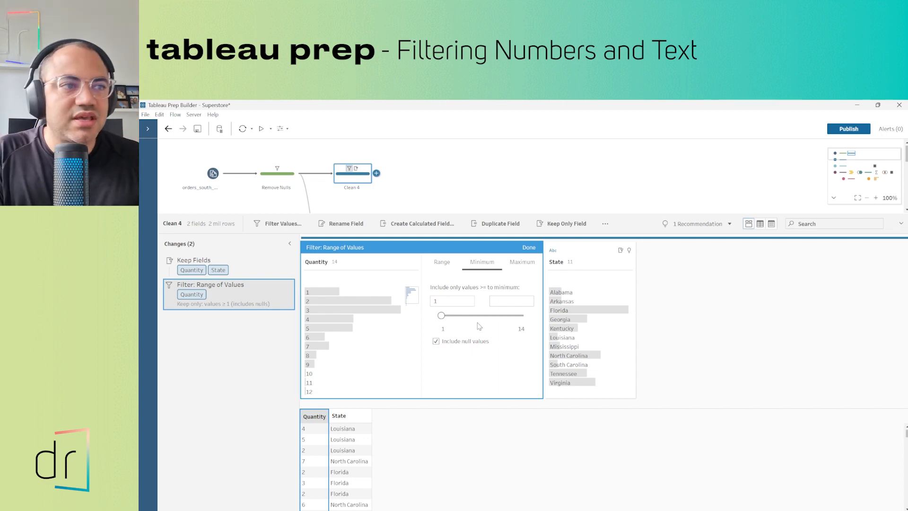
- Return the Quantity filter to the two-sided range option, finish editing and remove the filter from the list of changes
click(438, 271)
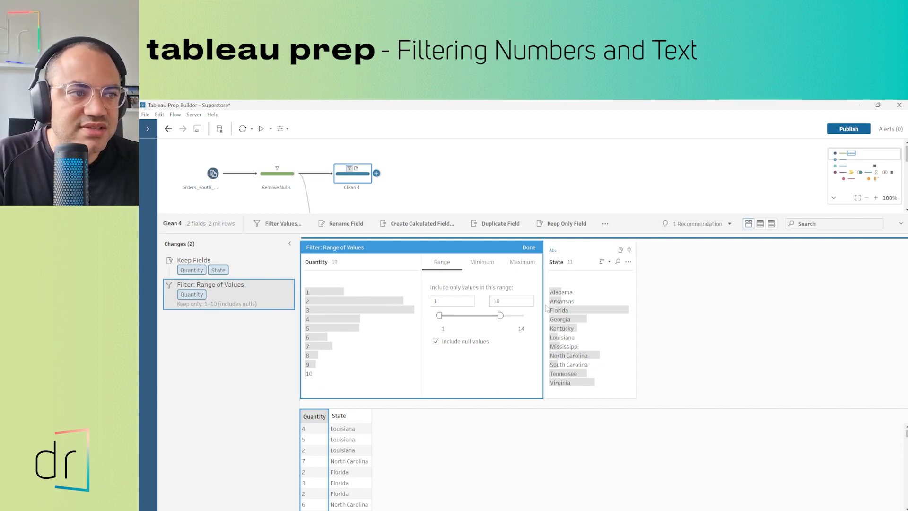
click(529, 247)
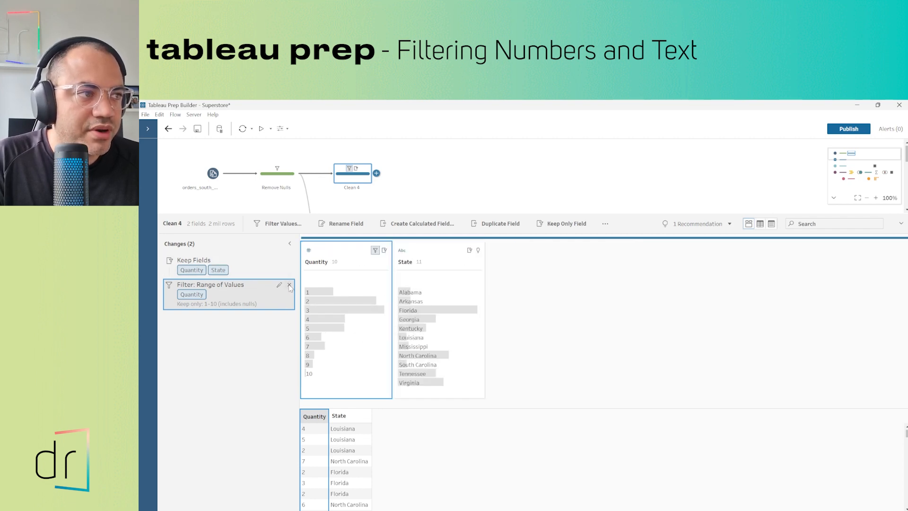
click(289, 285)
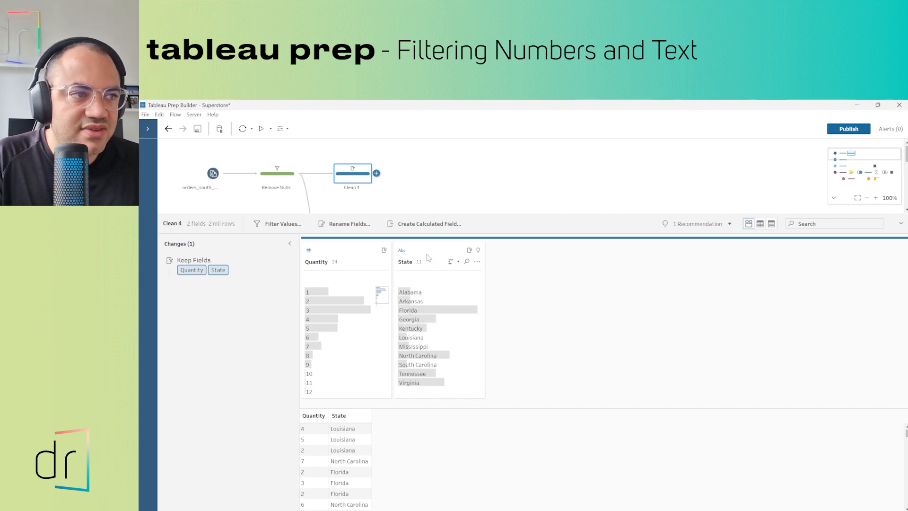
- Add a selected-values filter to the State field that keeps only Alabama, Florida, Georgia and Kentucky
click(478, 263)
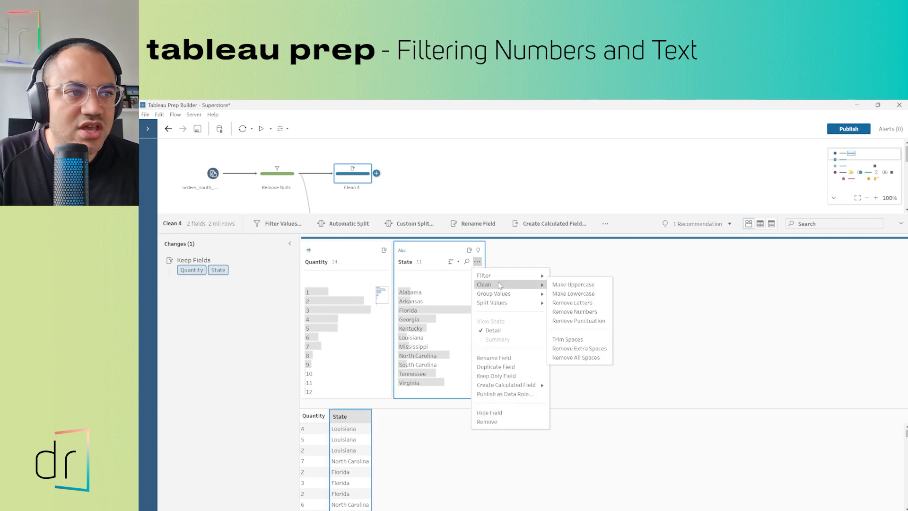
mouse_move(507, 279)
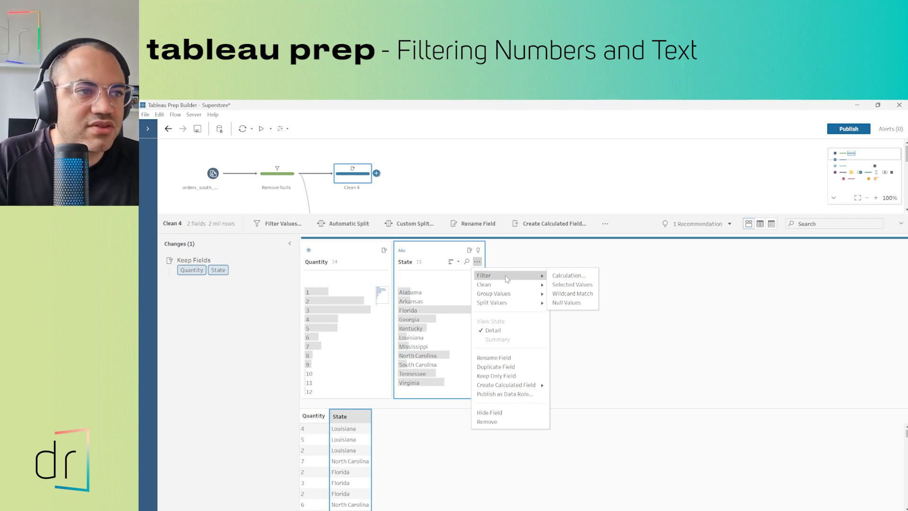
click(565, 285)
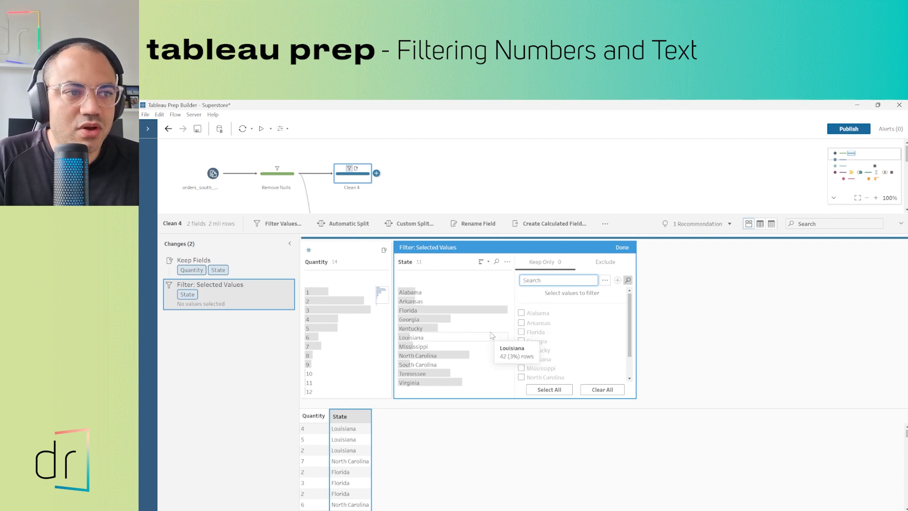
click(520, 315)
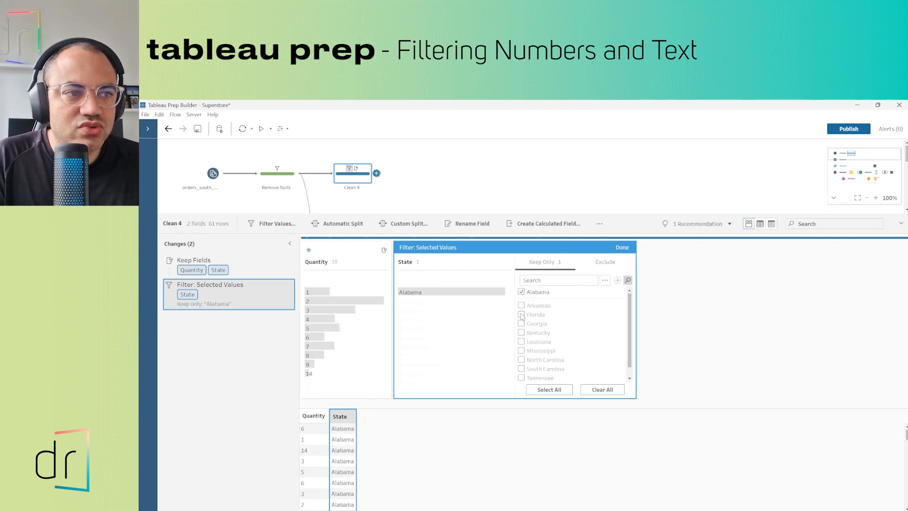
click(520, 316)
click(521, 324)
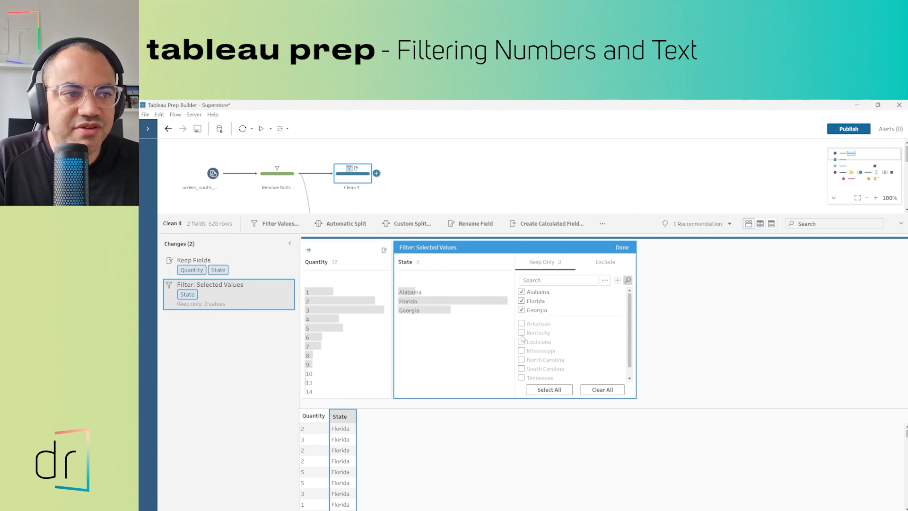
click(521, 334)
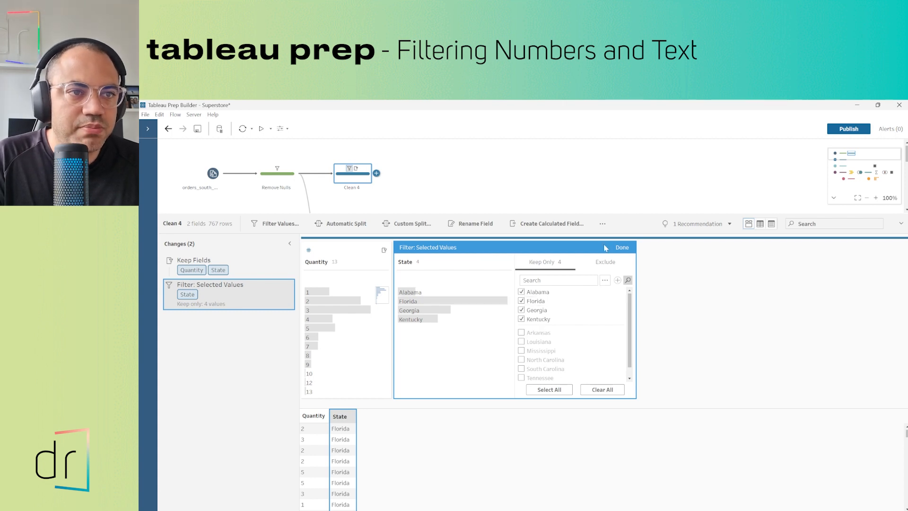
- Switch the State filter to exclude the selected states, deselect all four of them and finish editing
click(623, 261)
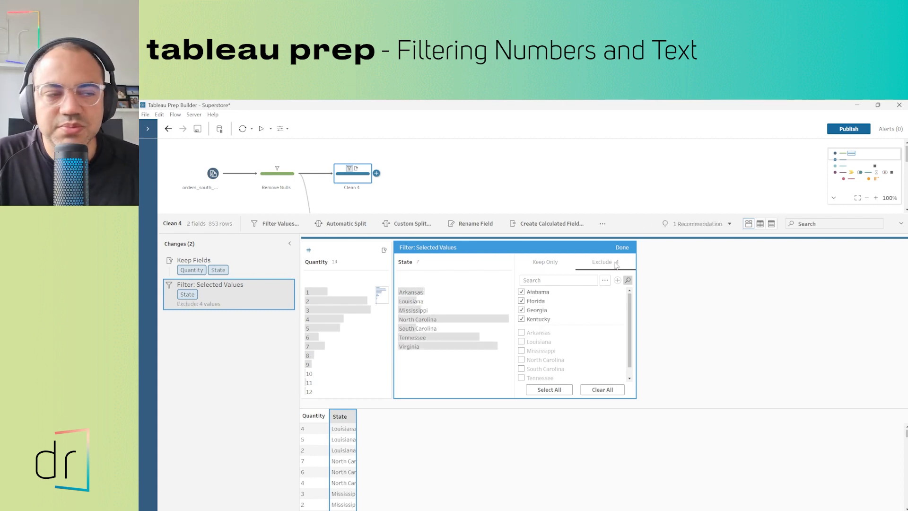
click(522, 292)
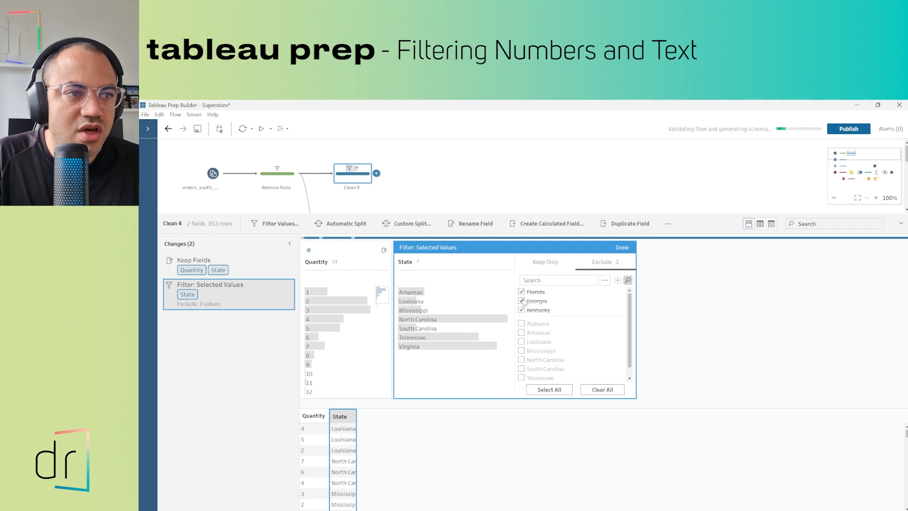
click(522, 301)
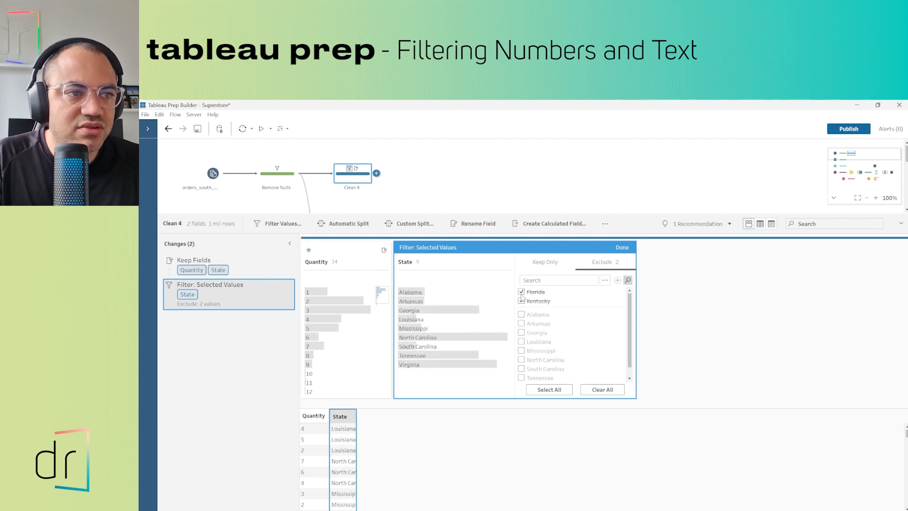
click(521, 292)
click(522, 293)
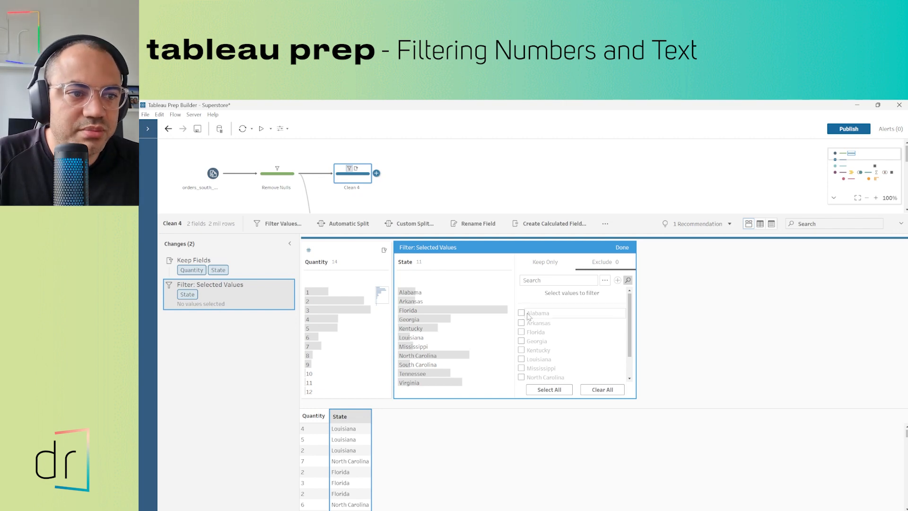
click(622, 248)
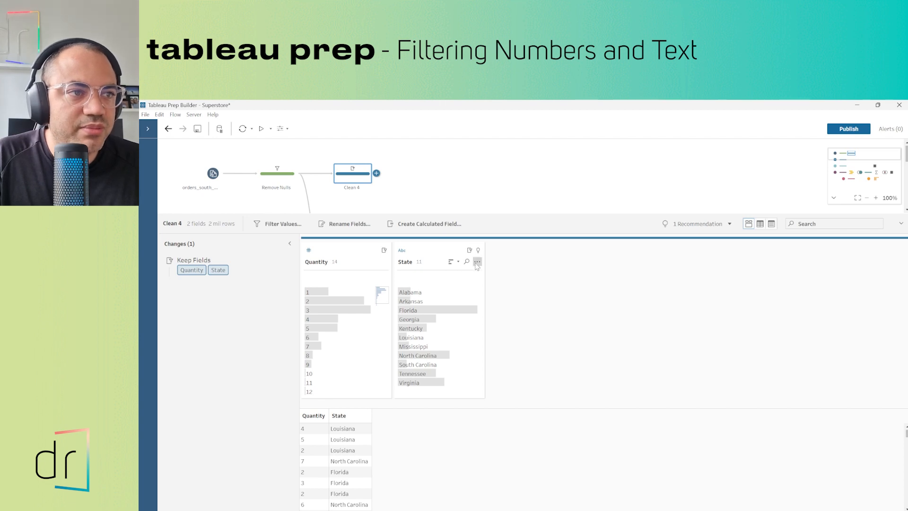
- Add a wildcard-match filter to the State field that keeps only values containing "or"
click(477, 263)
mouse_move(513, 278)
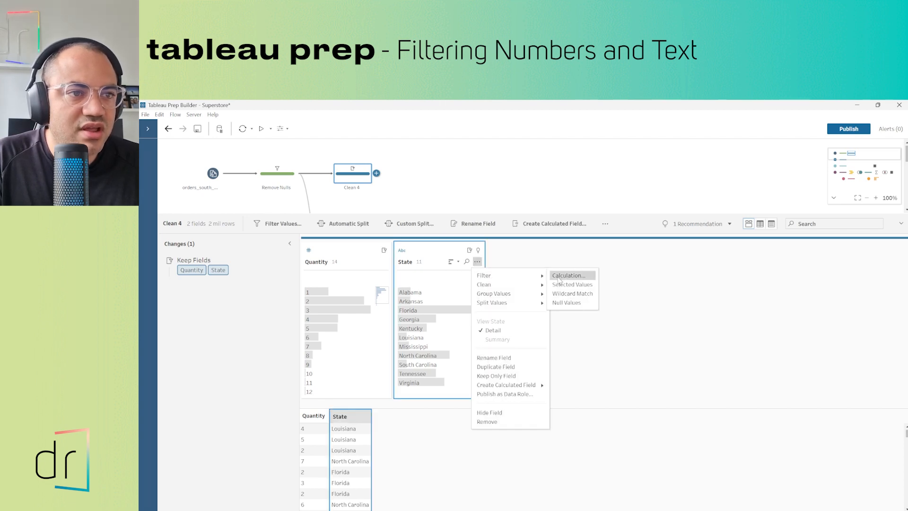
click(579, 298)
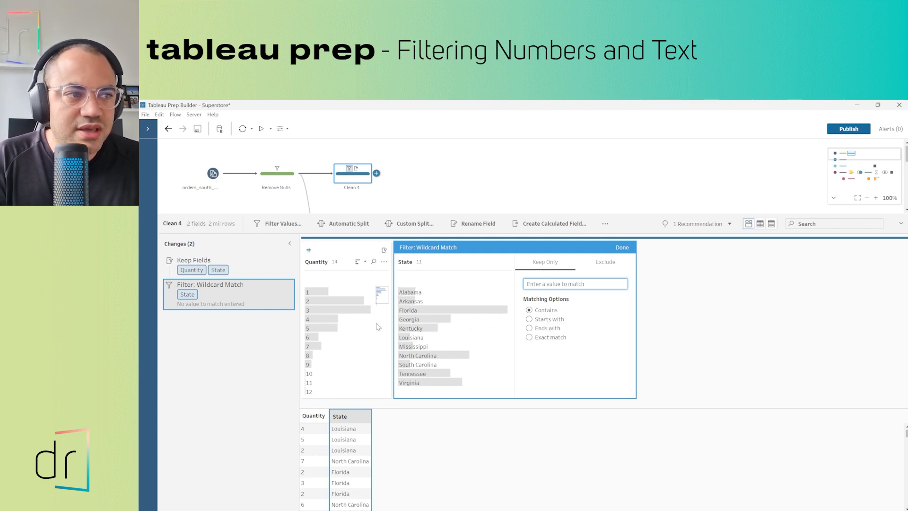
mouse_move(406, 316)
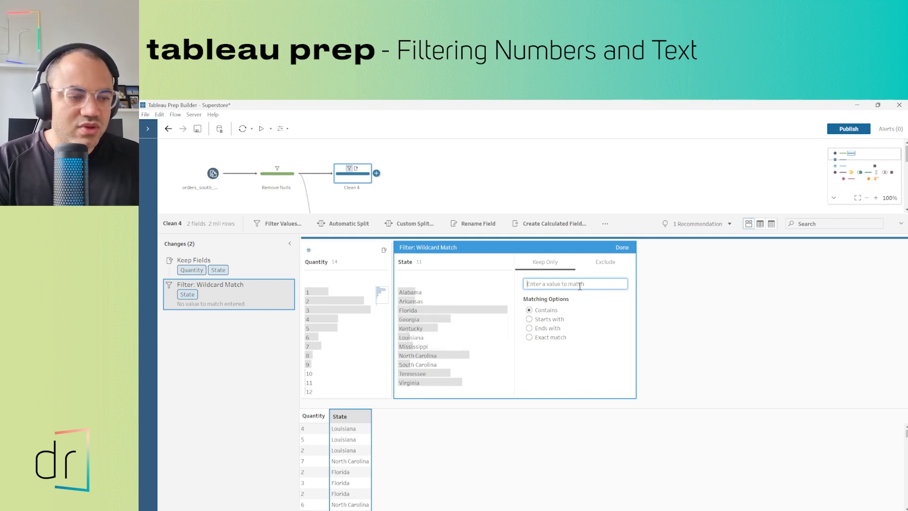
text(or)
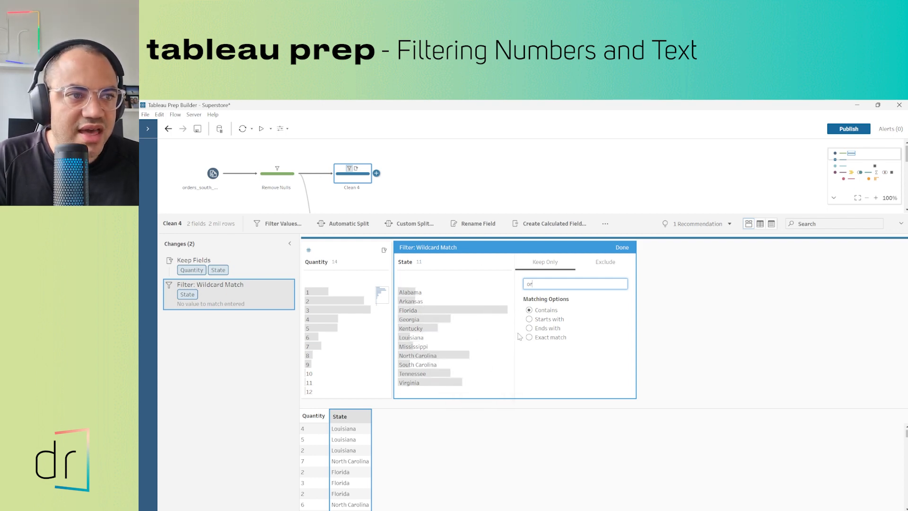
click(562, 295)
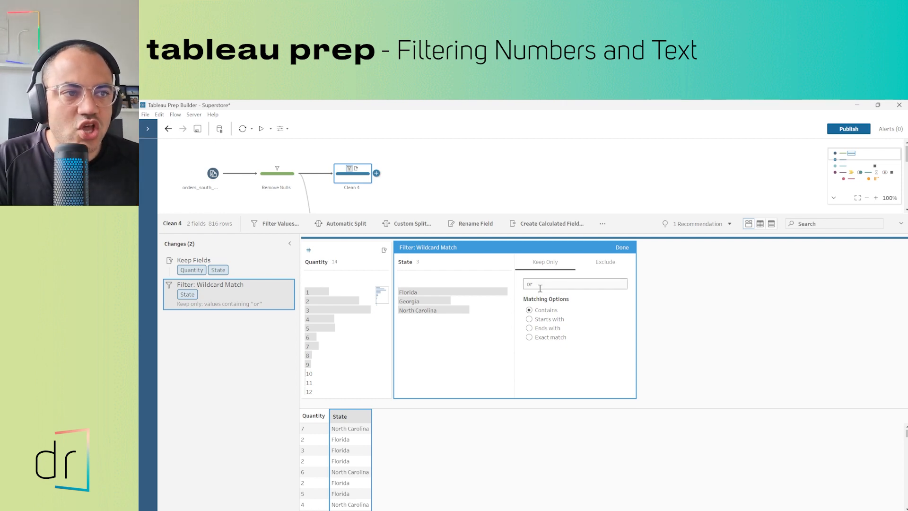
- Switch the State wildcard filter to exclude and back to keep only, and match values starting with "or"
click(602, 265)
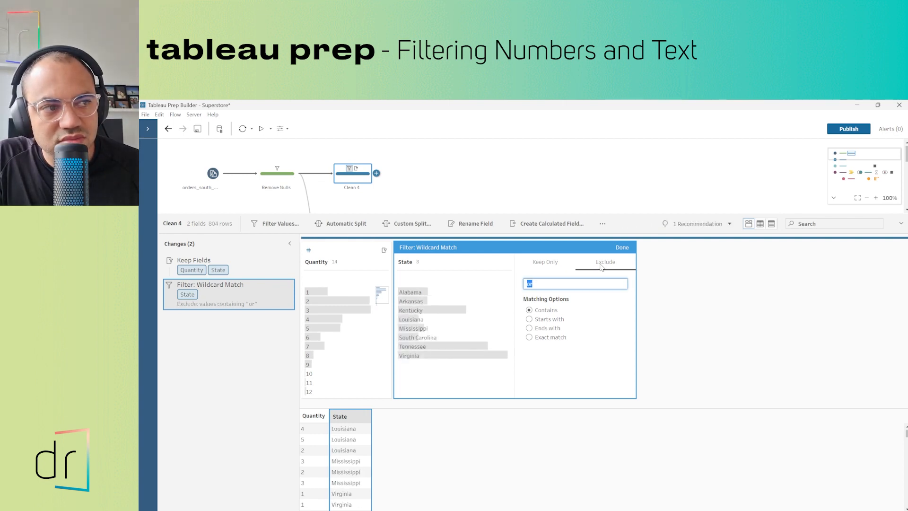
click(545, 269)
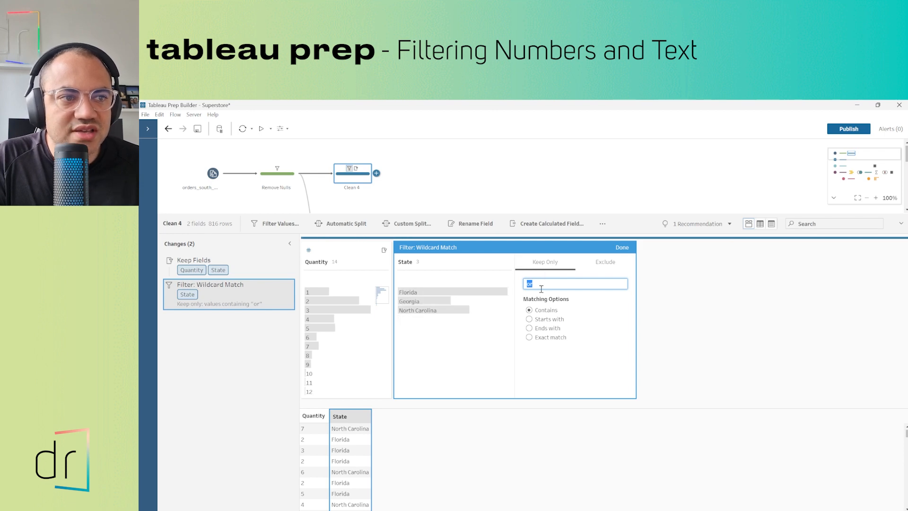
click(530, 320)
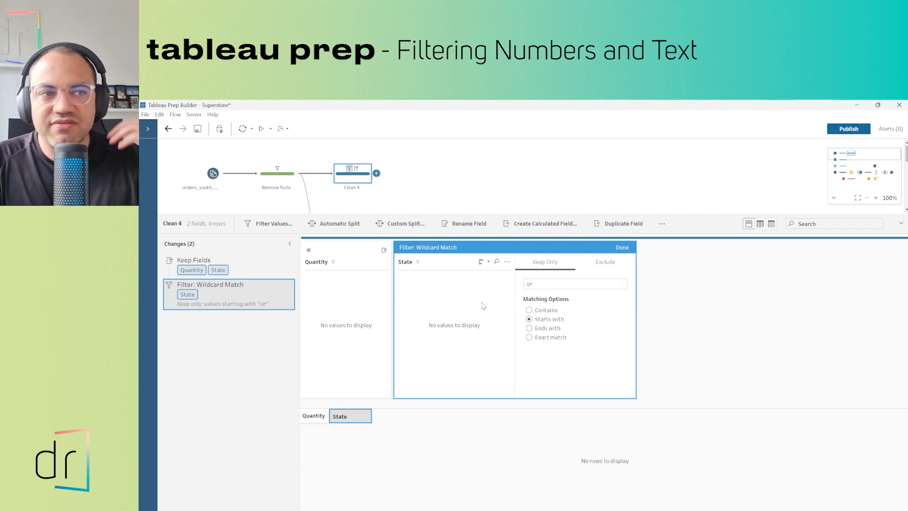
- Replace the match text so the State filter keeps only values starting with "A"
double_click(538, 284)
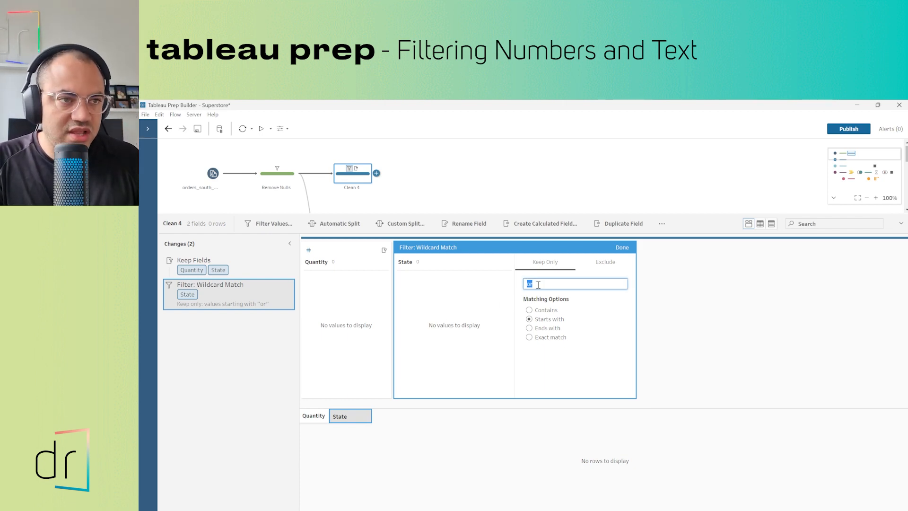
key(BackSpace)
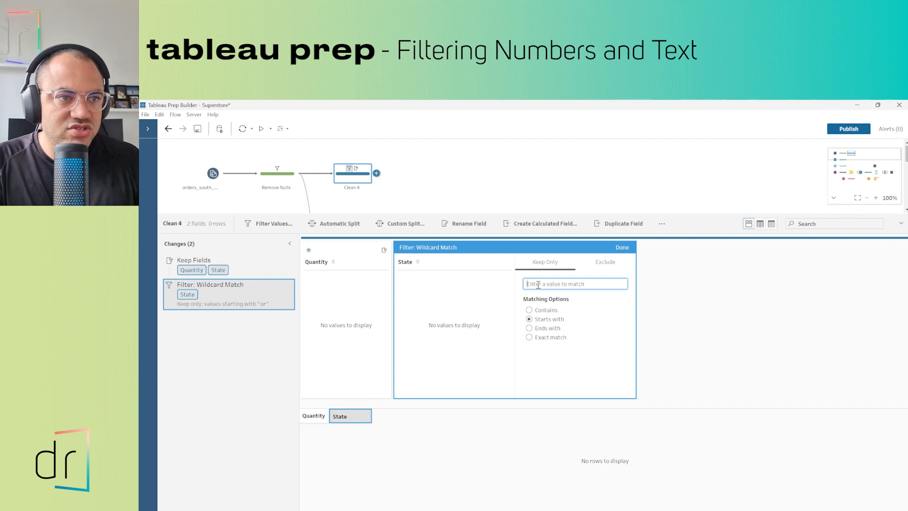
click(556, 301)
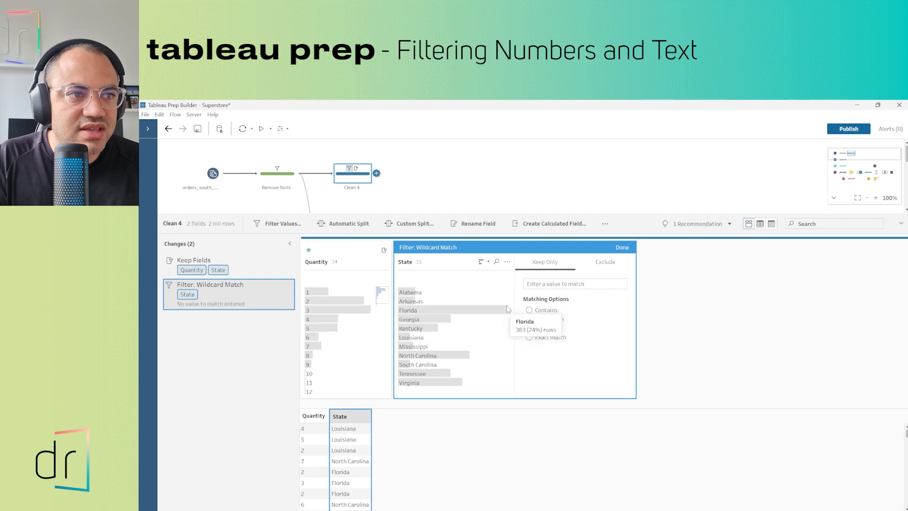
click(533, 284)
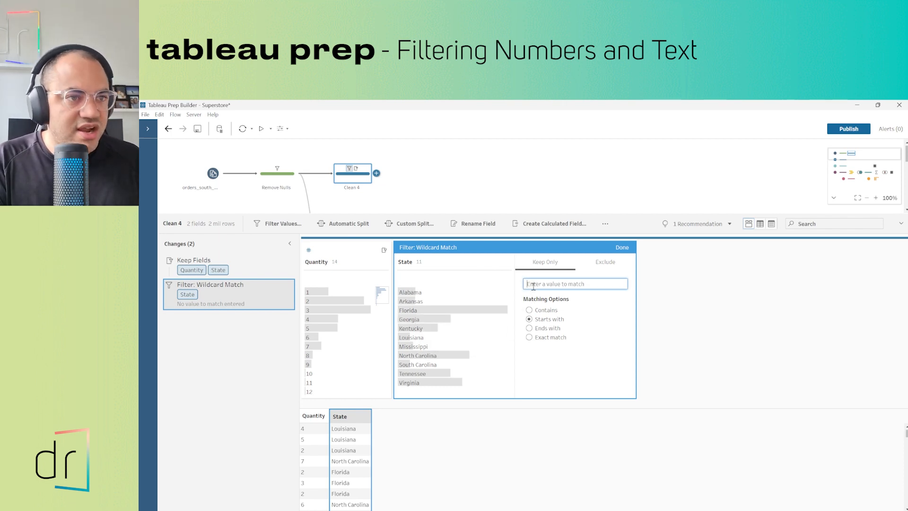
text(A)
key(Return)
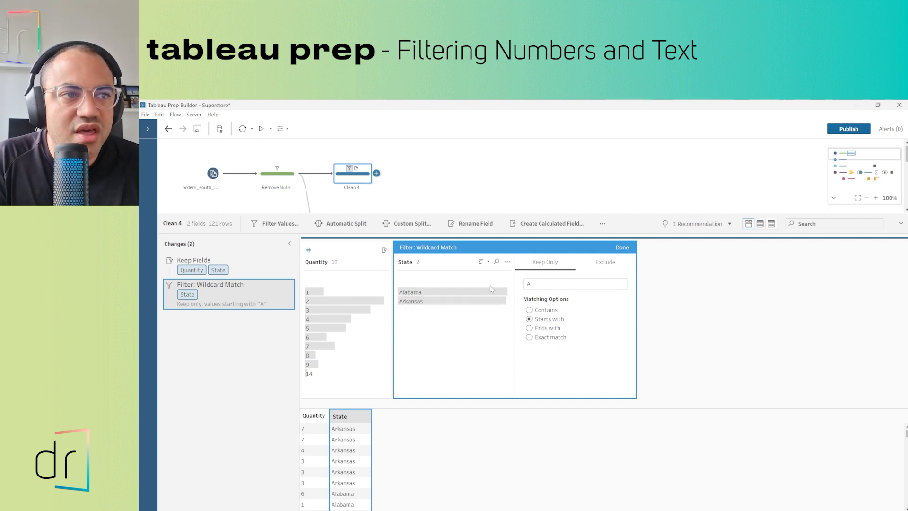
- Switch the State filter to exclude and back to keep only, and match values ending with "A"
click(604, 265)
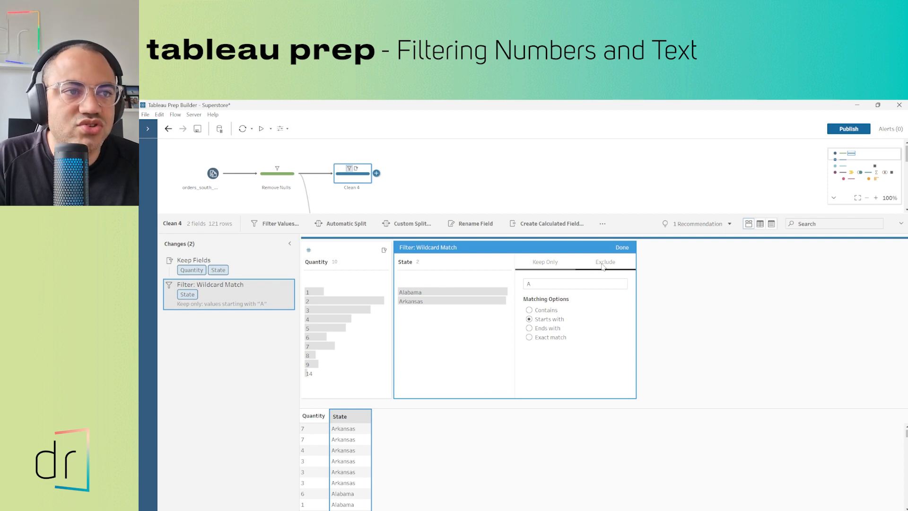
click(544, 267)
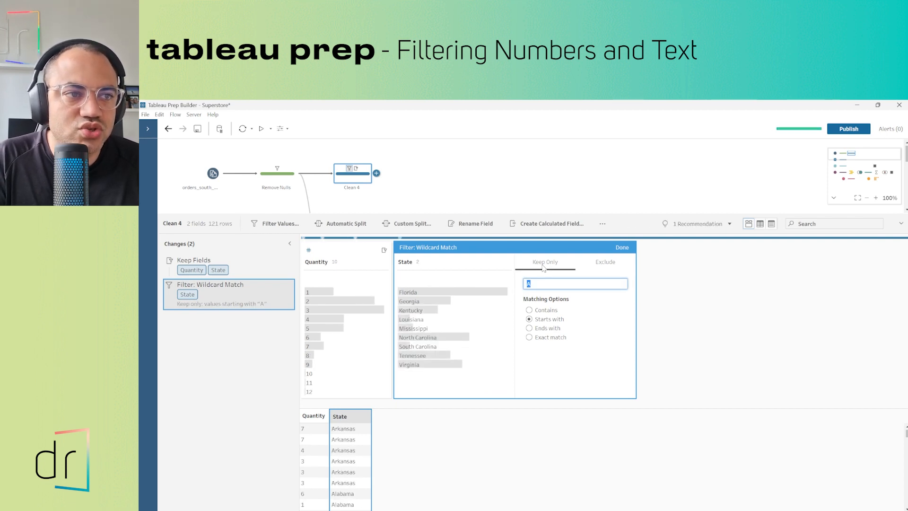
click(530, 328)
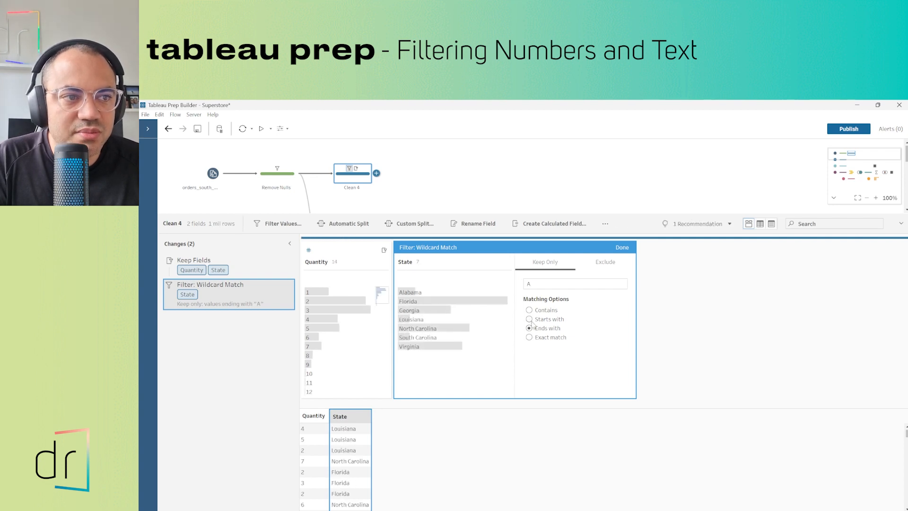
double_click(528, 284)
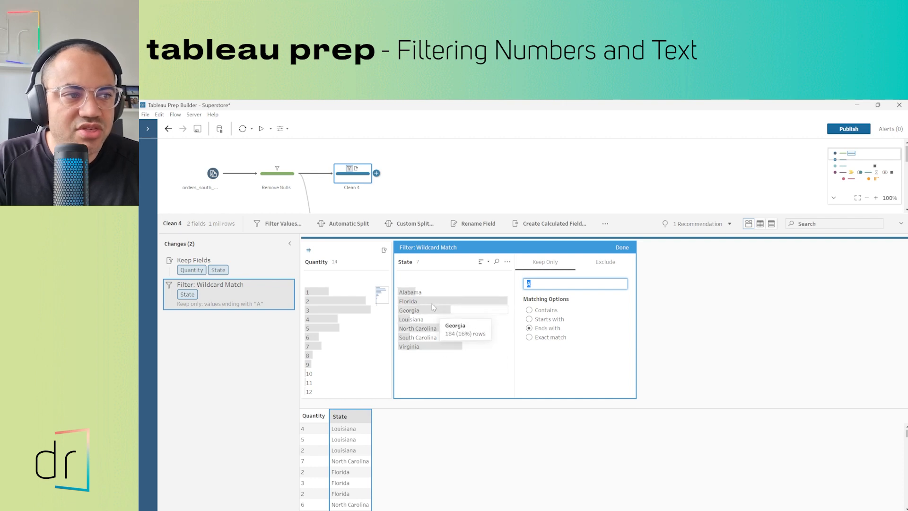
- Set the State wildcard filter to exact match and replace the match text with "Flori"
click(529, 337)
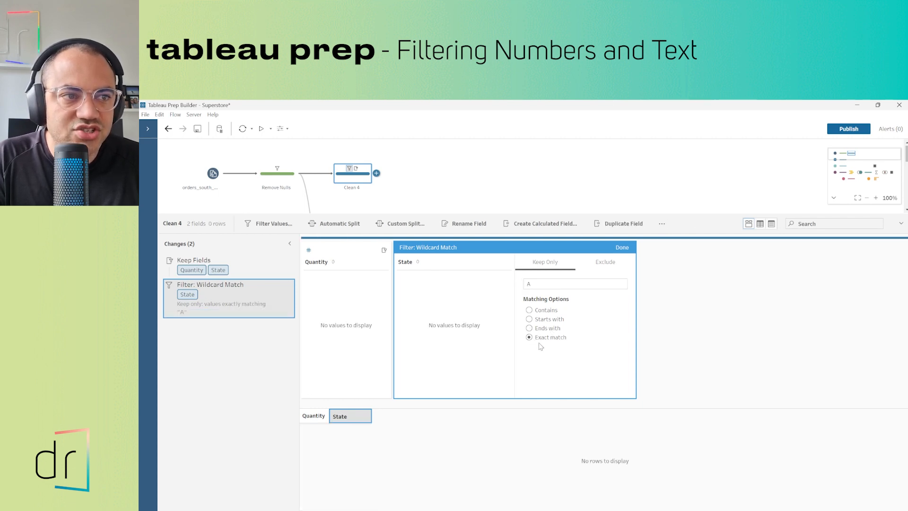
click(549, 284)
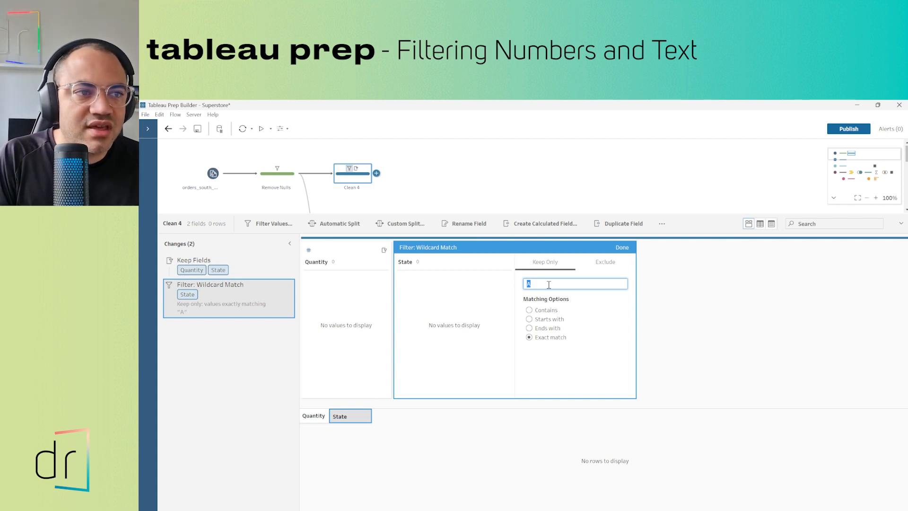
key(BackSpace)
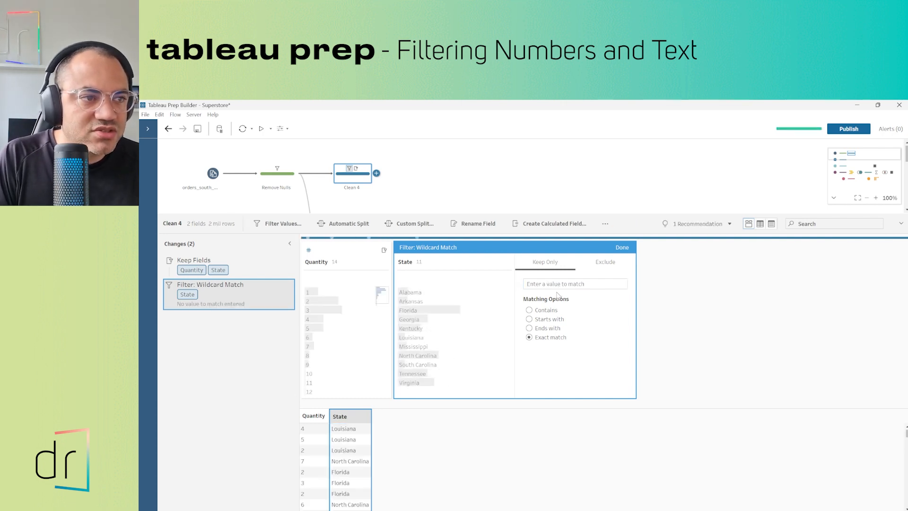
click(543, 283)
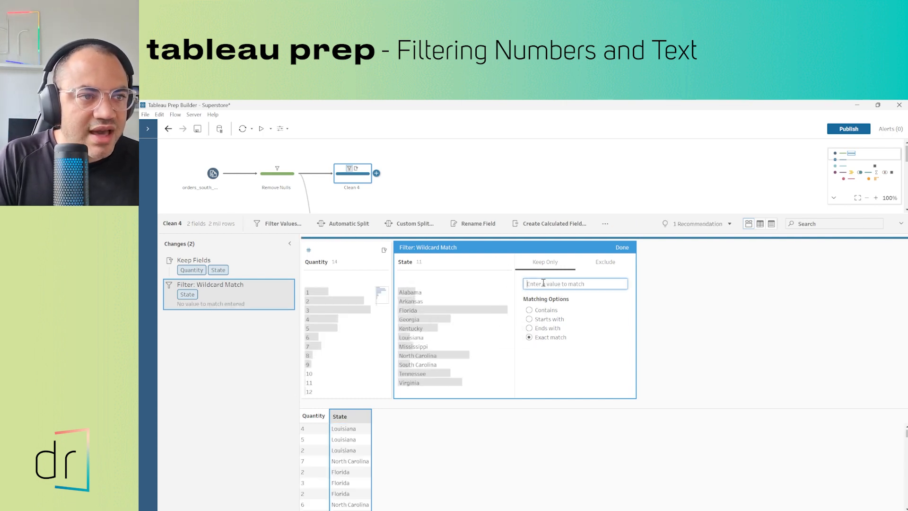
text(Flo)
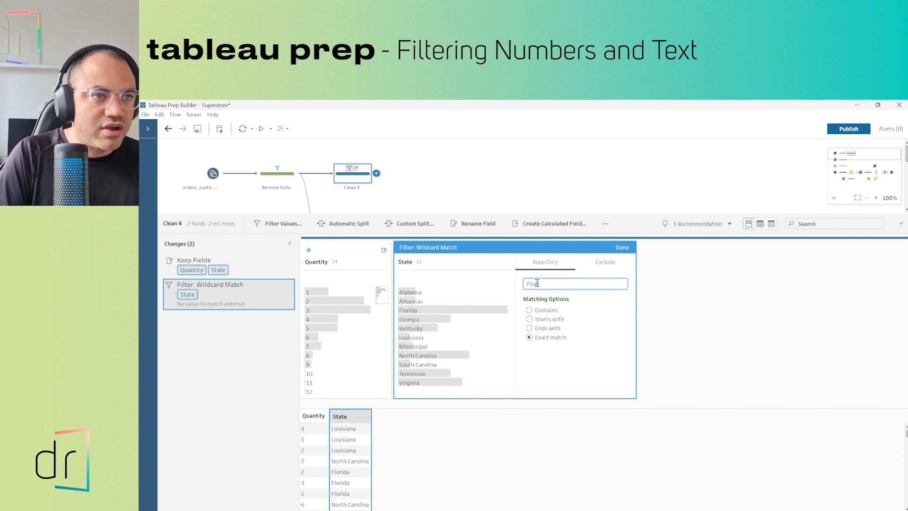
text(r)
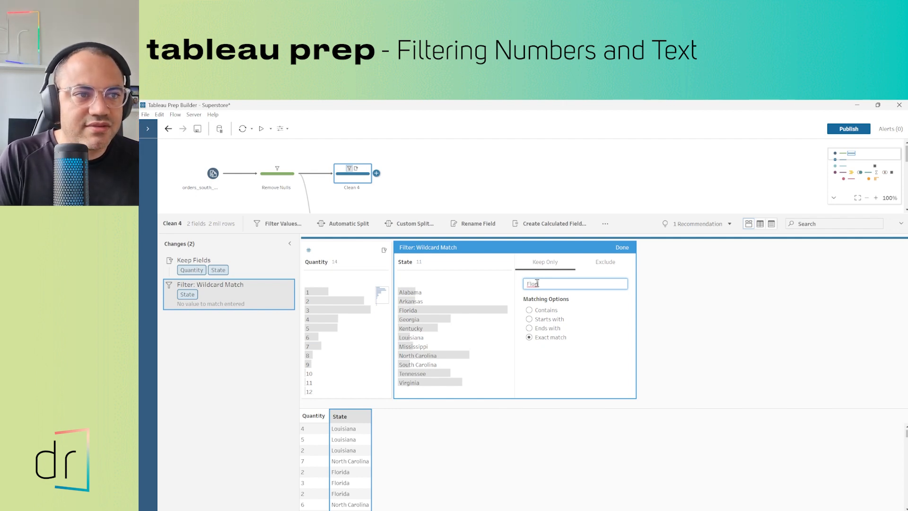
text(i)
key(Return)
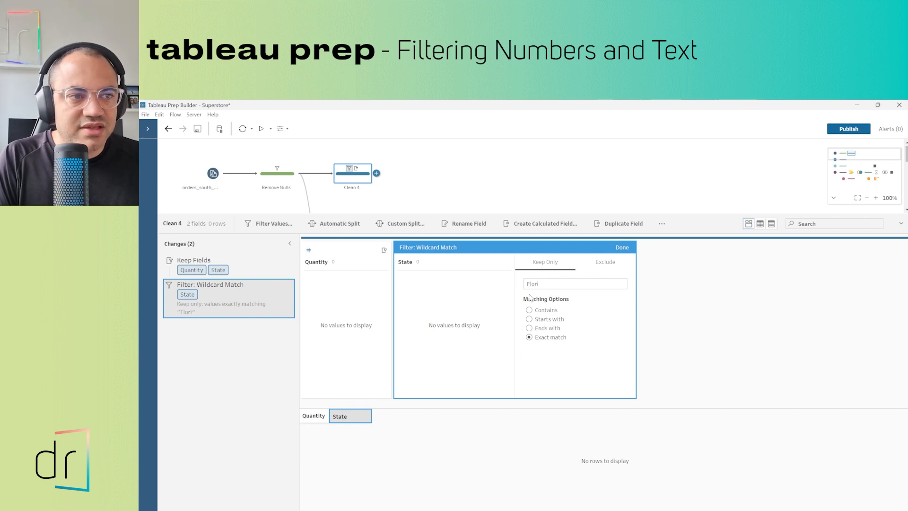
- Complete the State filter's exact-match text as "Florida" and finish editing the filter
double_click(543, 286)
click(543, 286)
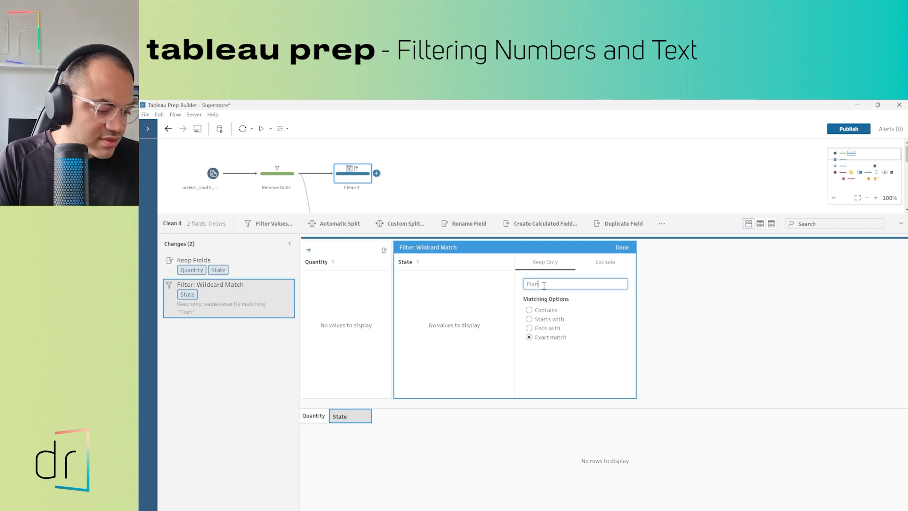
key(Return)
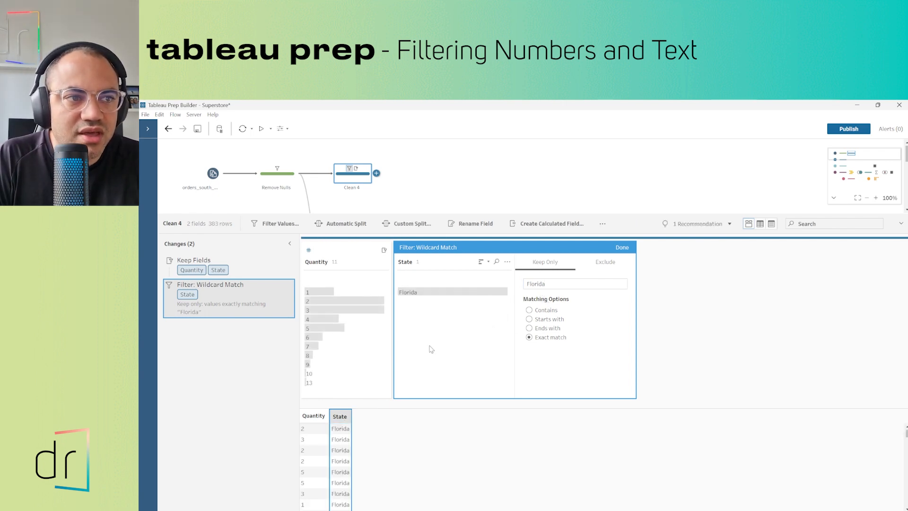
click(547, 286)
drag(547, 286, 527, 286)
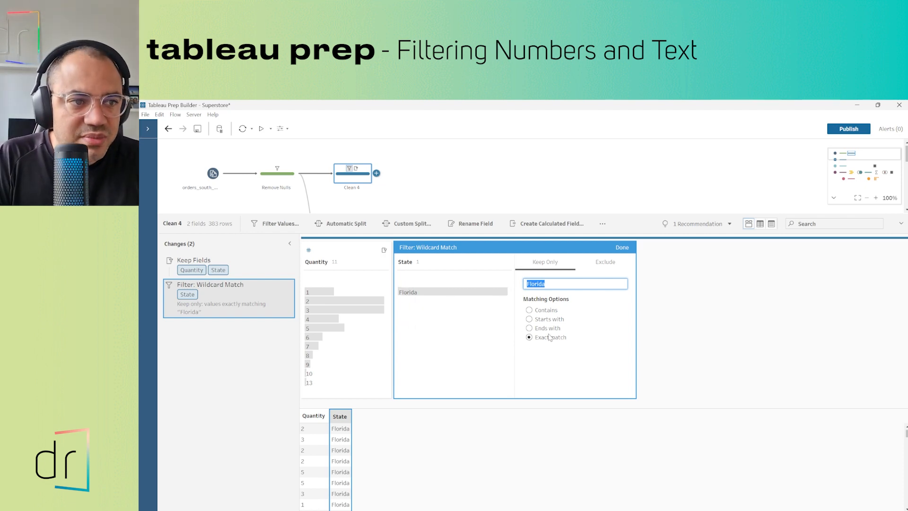
click(536, 285)
drag(527, 283, 547, 283)
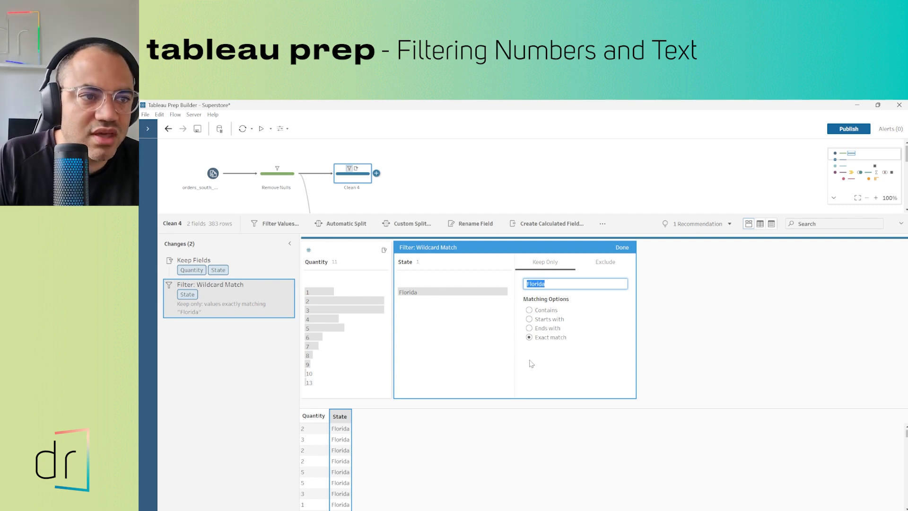
click(620, 246)
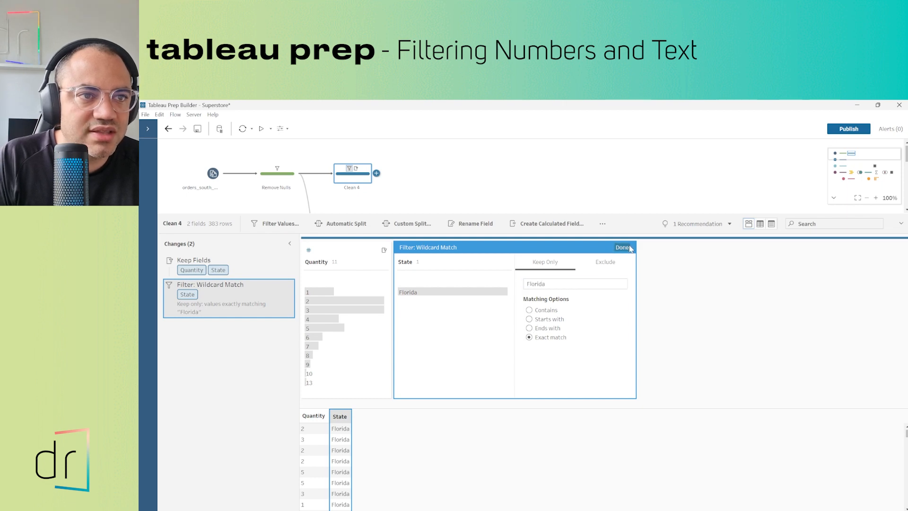
- Add a null-values filter to the State field, try keeping null values, set it to keep only non-null values and finish editing
click(478, 261)
mouse_move(500, 280)
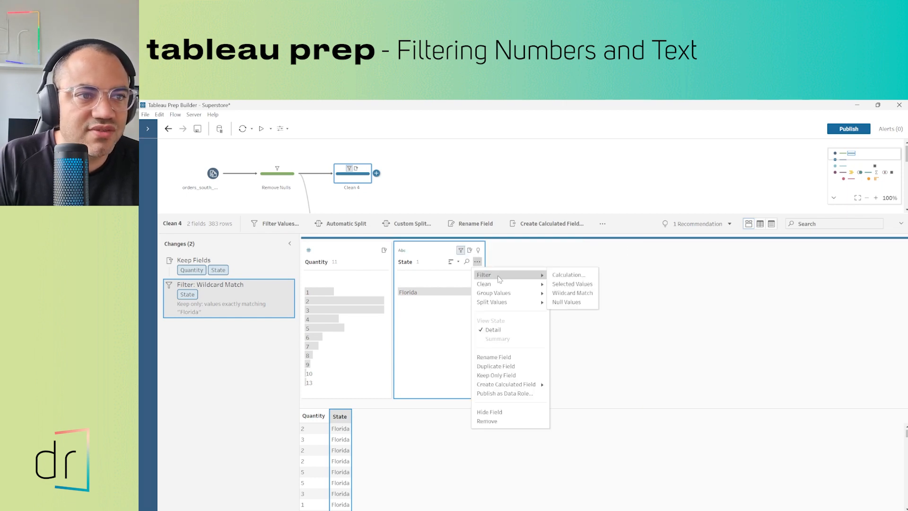
click(567, 303)
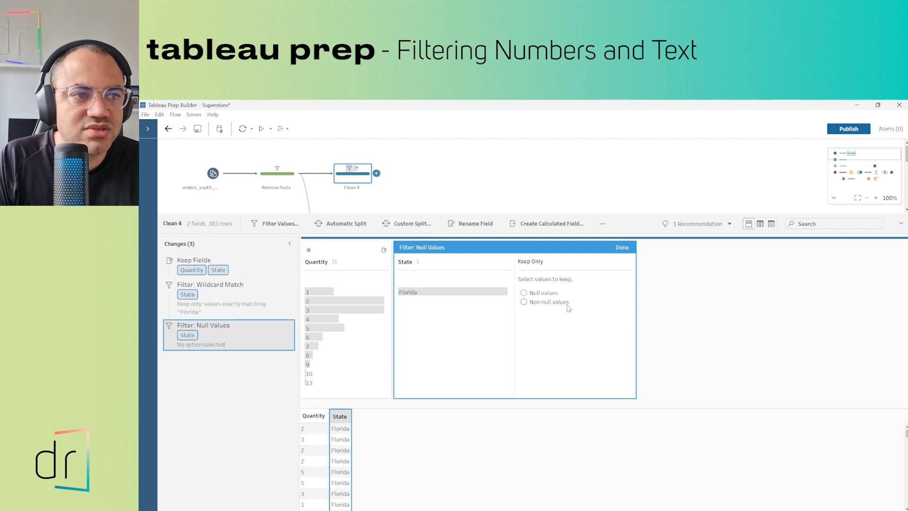
click(524, 293)
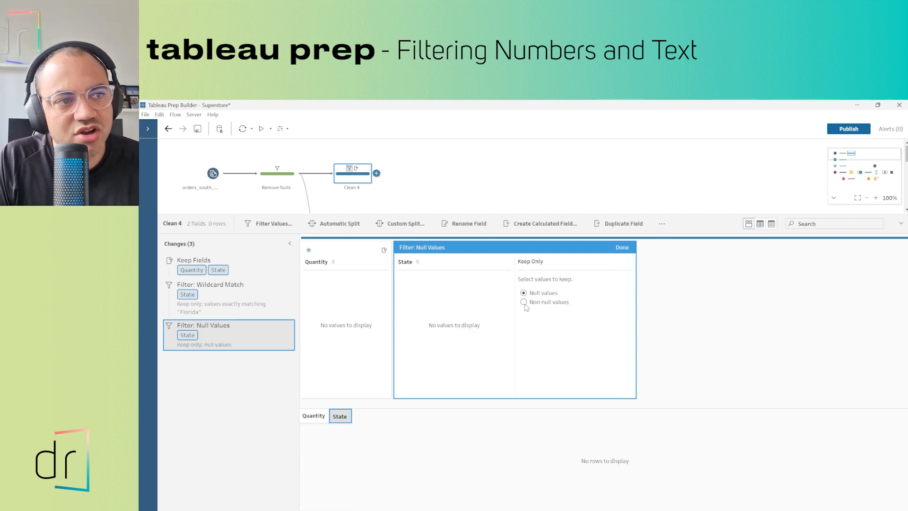
click(524, 303)
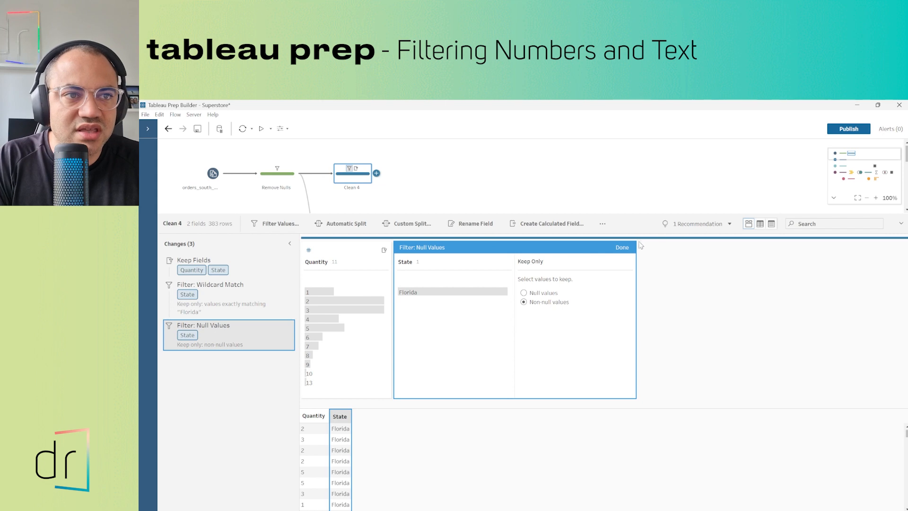
click(623, 247)
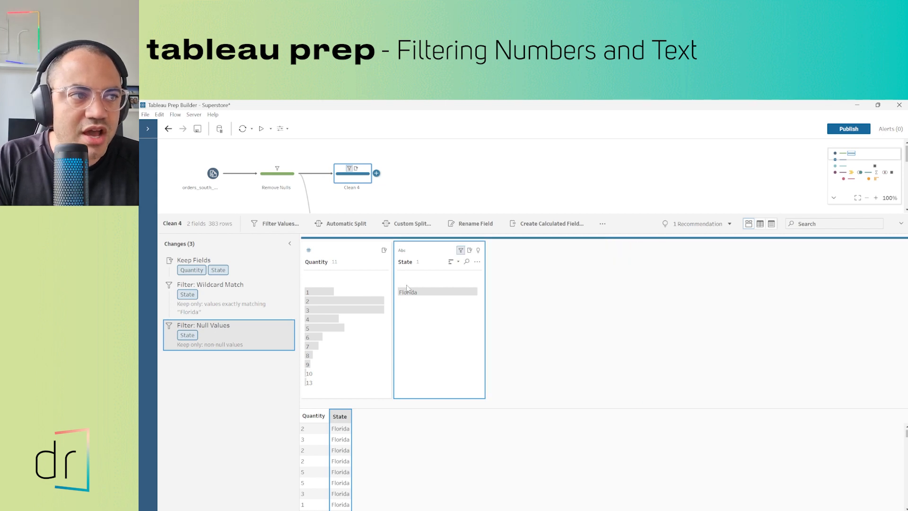
- Compare the filter types offered for the Quantity field with those offered for the State field
click(384, 261)
mouse_move(400, 281)
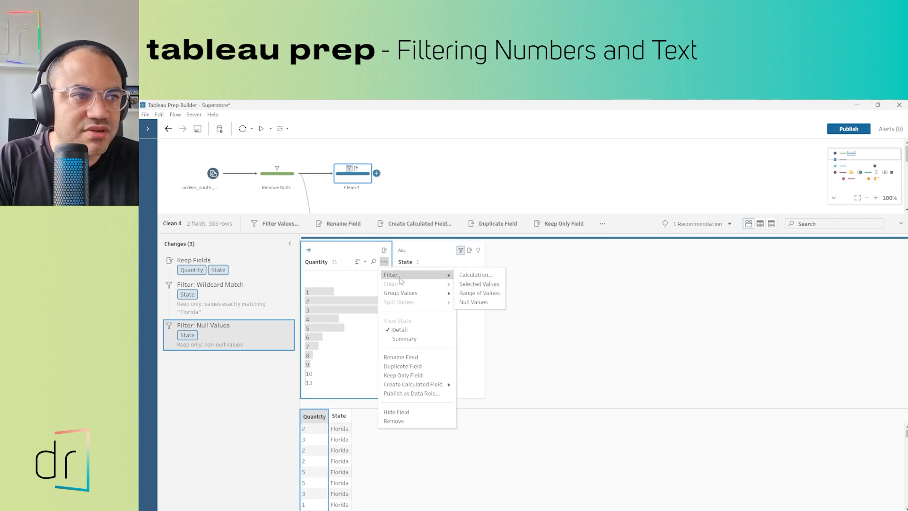
click(507, 275)
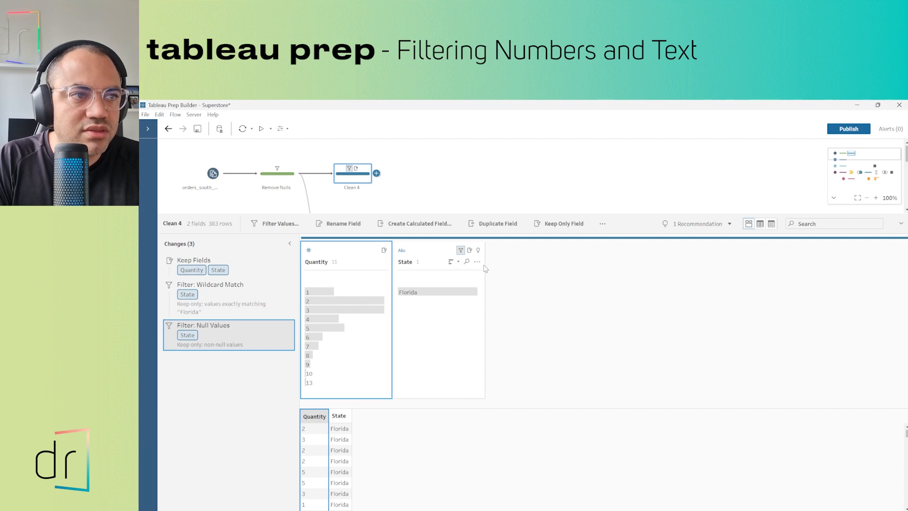
click(477, 261)
mouse_move(495, 284)
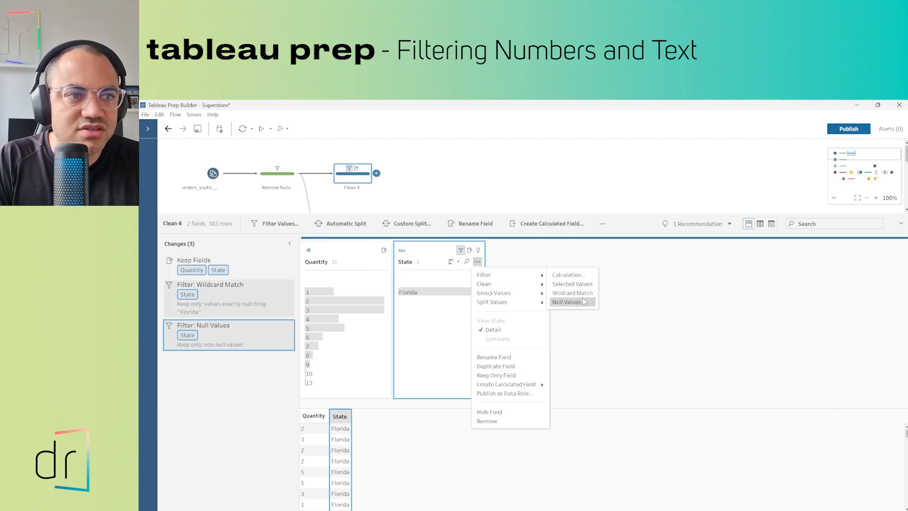
click(385, 264)
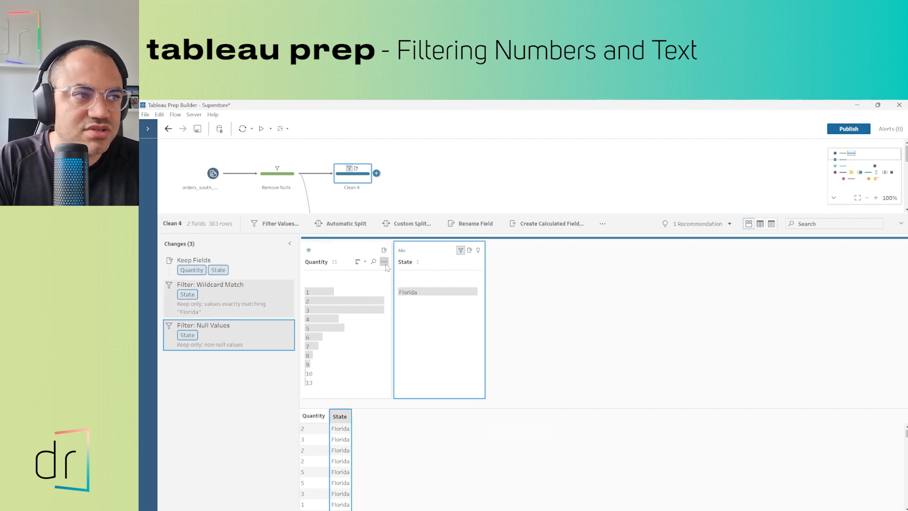
click(384, 263)
mouse_move(425, 275)
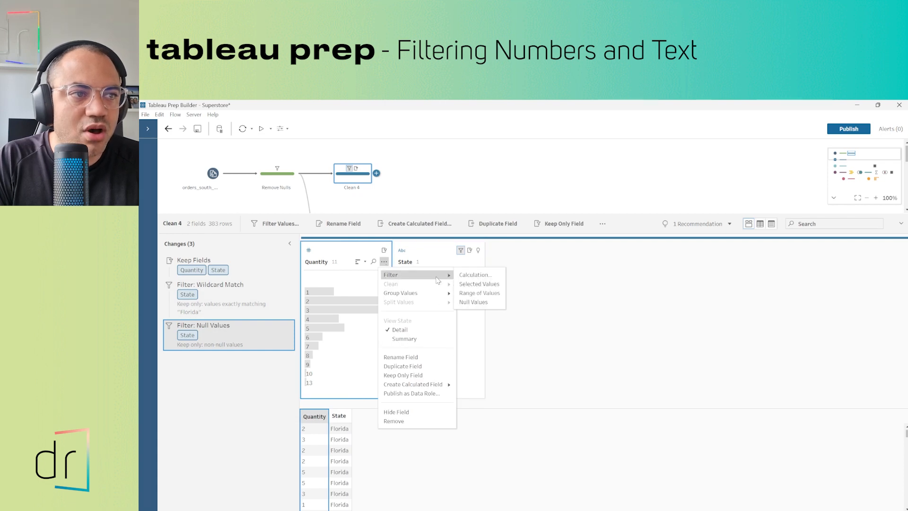
click(605, 290)
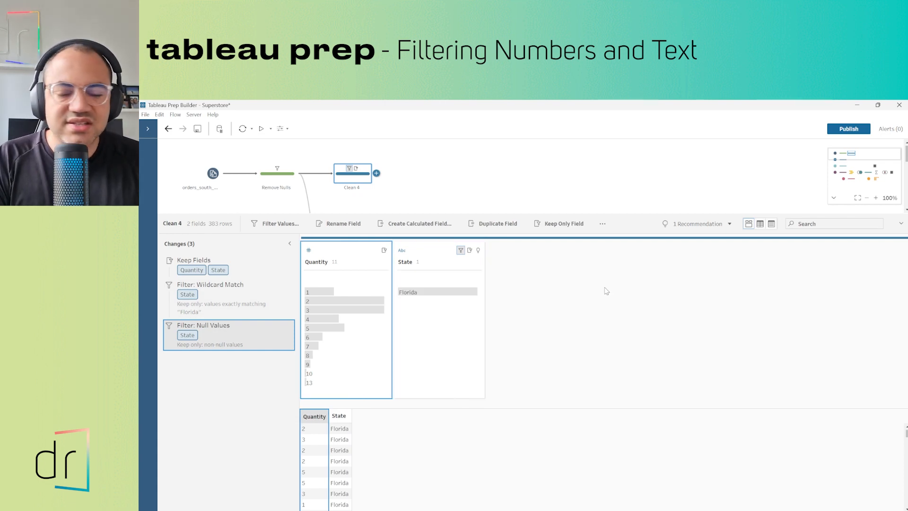